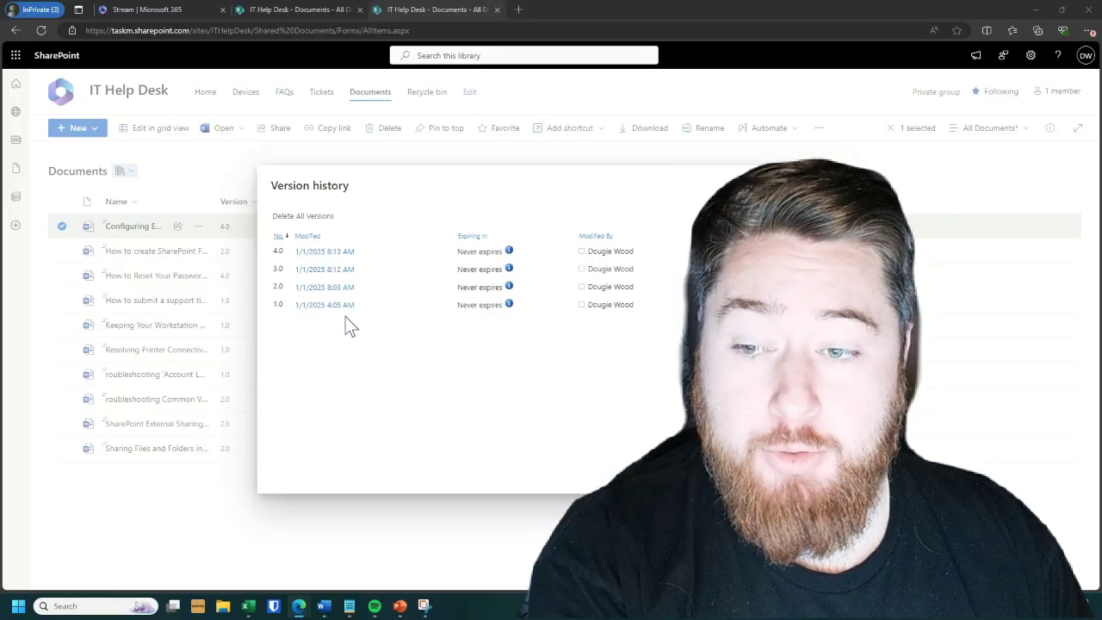
- Open and dismiss the version 3.0 options, then close the extra version-history tab
{"action": "left_click", "coordinate": [364, 271]}
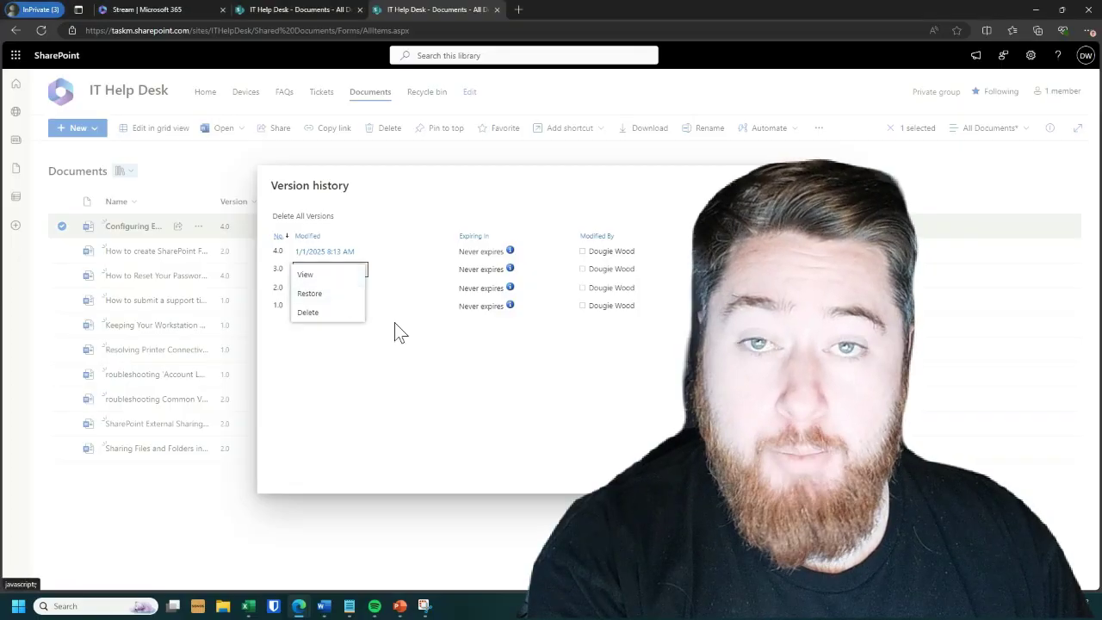
{"action": "left_click", "coordinate": [461, 378]}
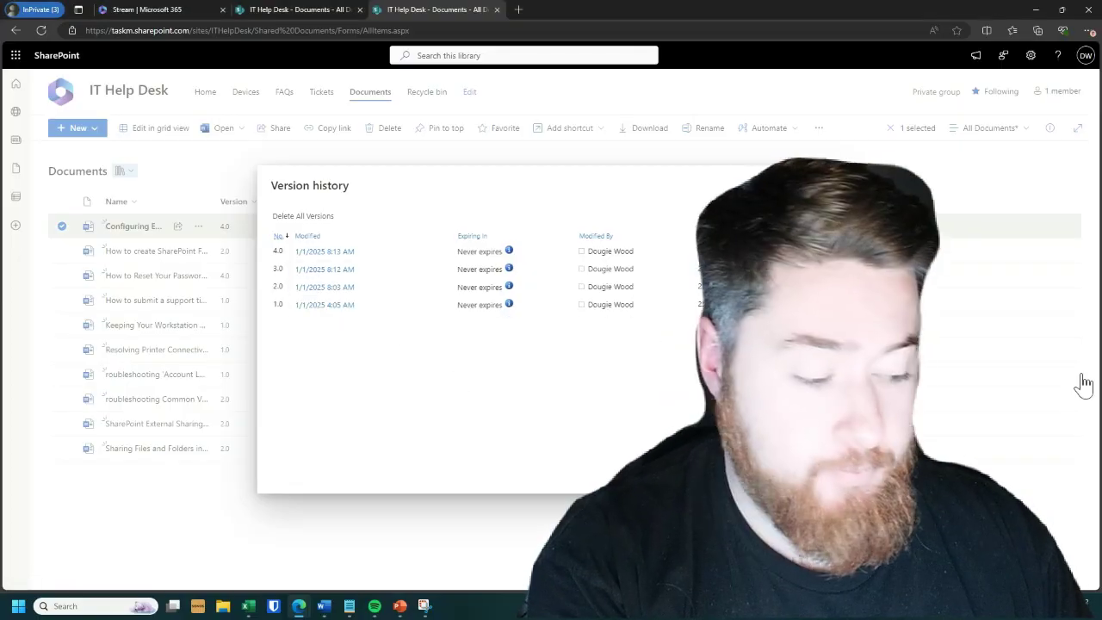
{"action": "key", "text": "ctrl+w"}
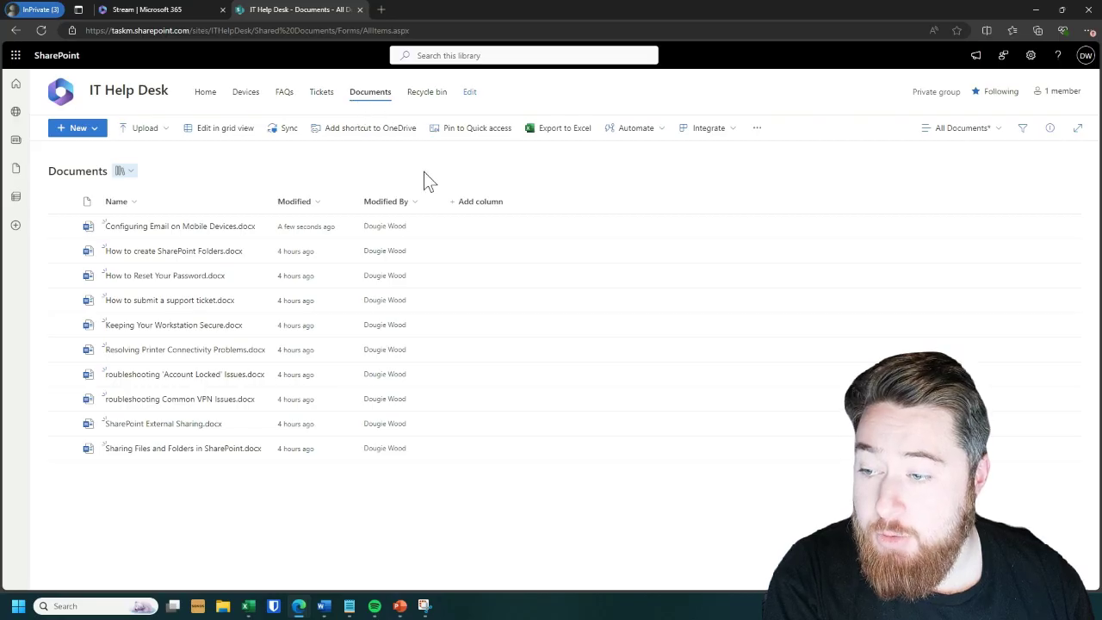
- Go from the settings gear through Library settings to More library settings for Documents
{"action": "left_click", "coordinate": [1030, 57]}
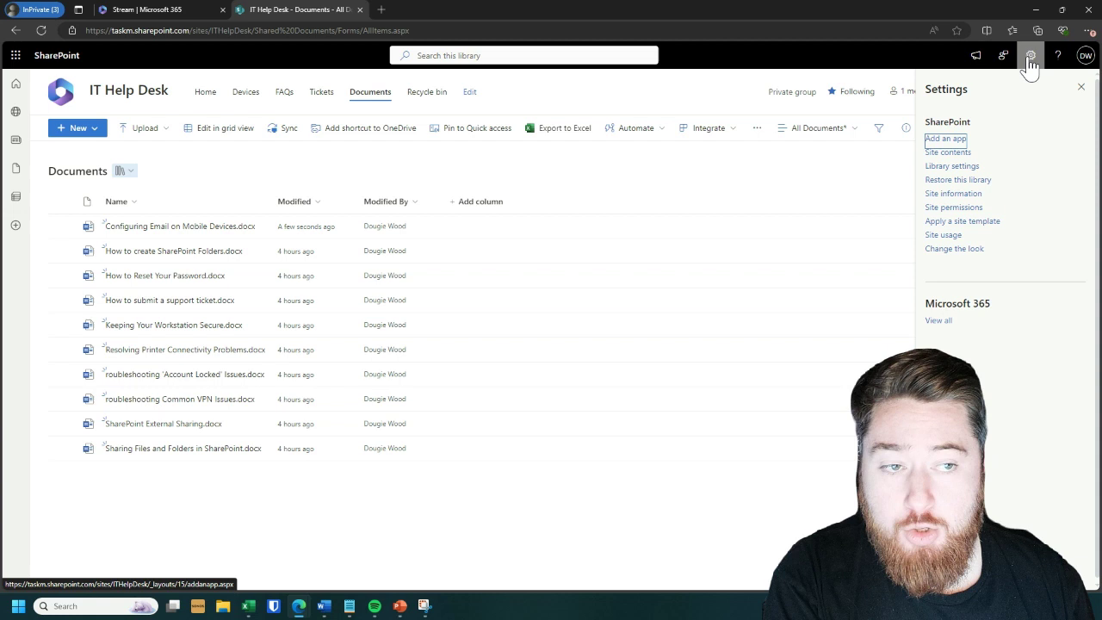
{"action": "left_click", "coordinate": [947, 168]}
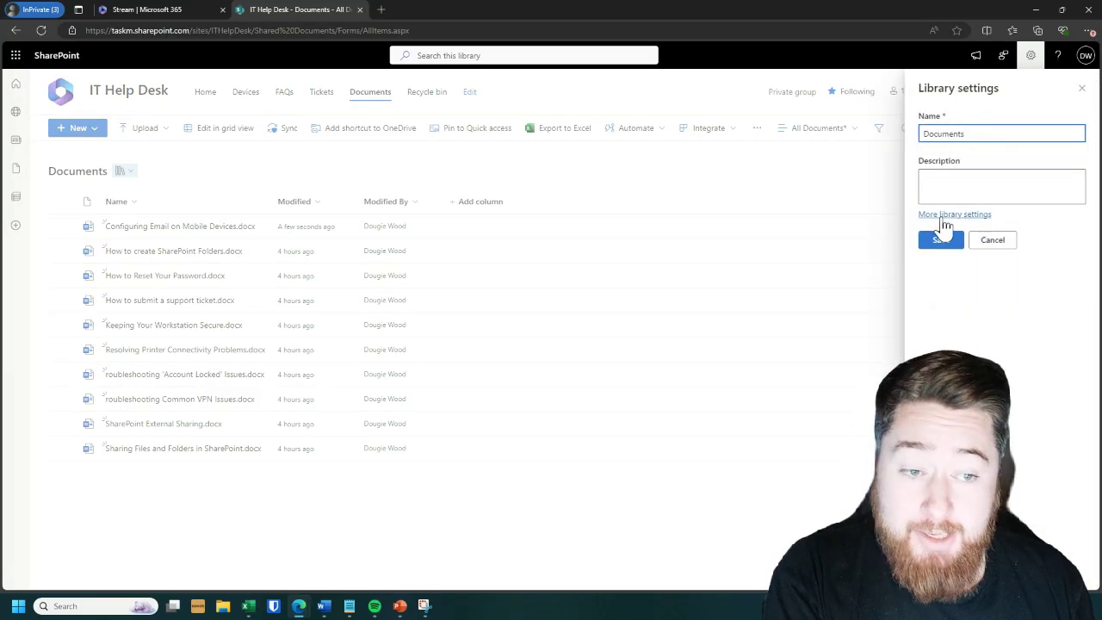
{"action": "left_click", "coordinate": [968, 216]}
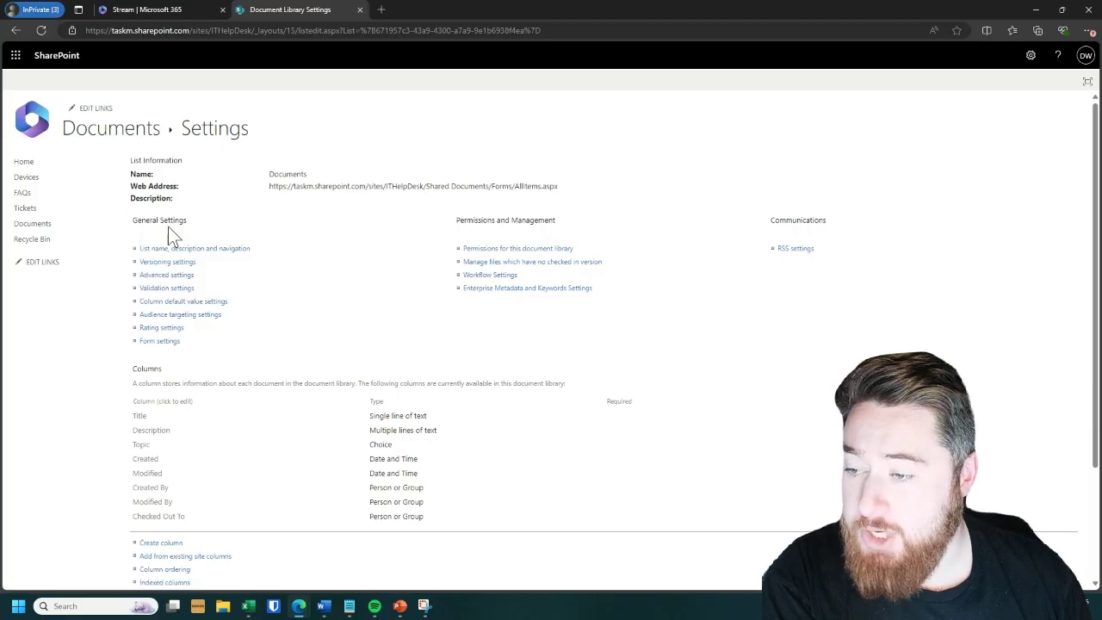
- Open Versioning settings under General Settings, which shows major versions only and a 500-version cap
{"action": "left_click", "coordinate": [159, 274]}
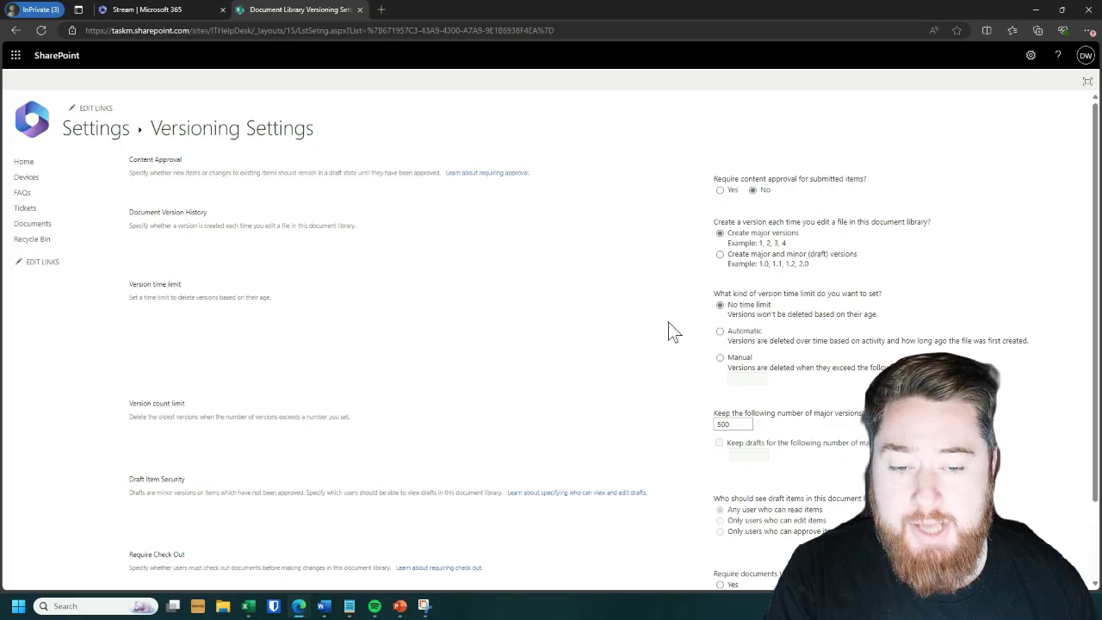
{"action": "scroll", "coordinate": [668, 322], "scroll_direction": "down", "scroll_amount": 1}
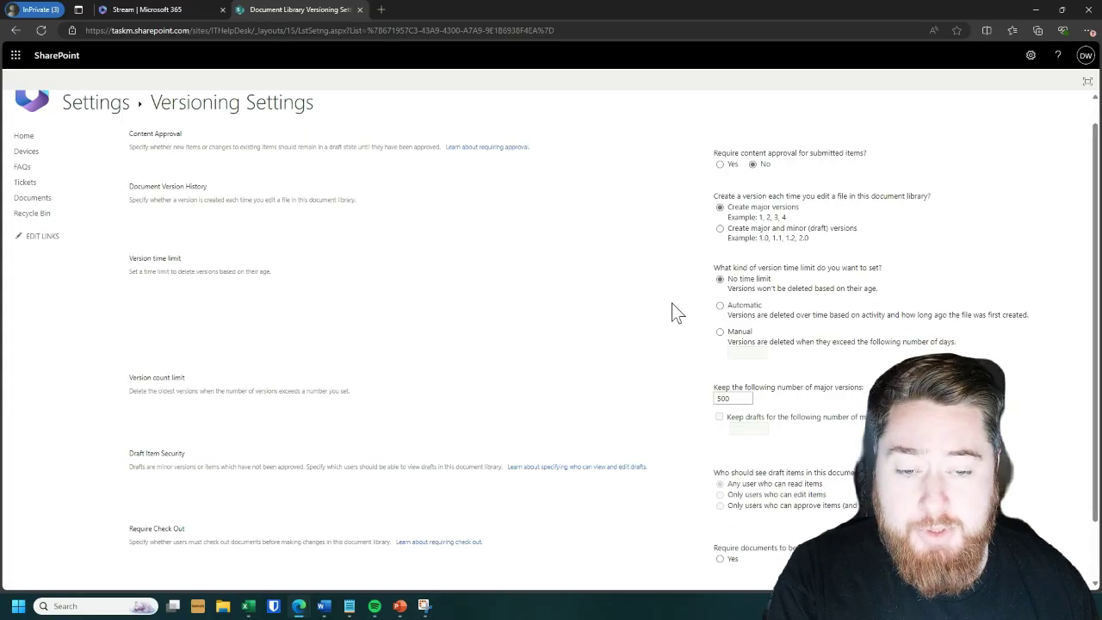
{"action": "scroll", "coordinate": [672, 303], "scroll_direction": "down", "scroll_amount": 1}
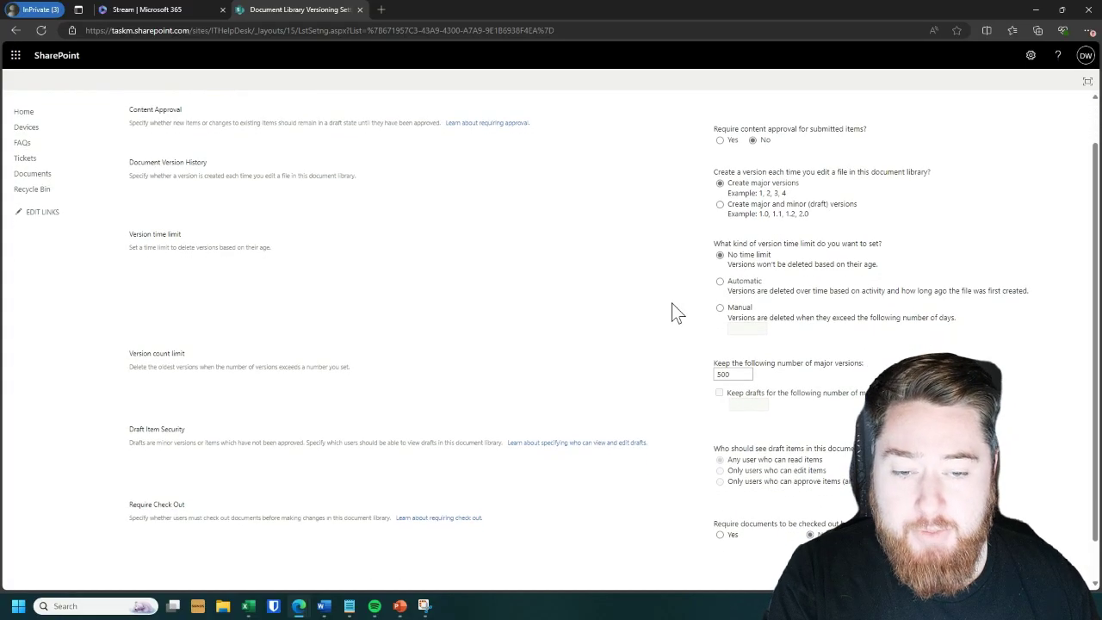
{"action": "scroll", "coordinate": [675, 314], "scroll_direction": "down", "scroll_amount": 1}
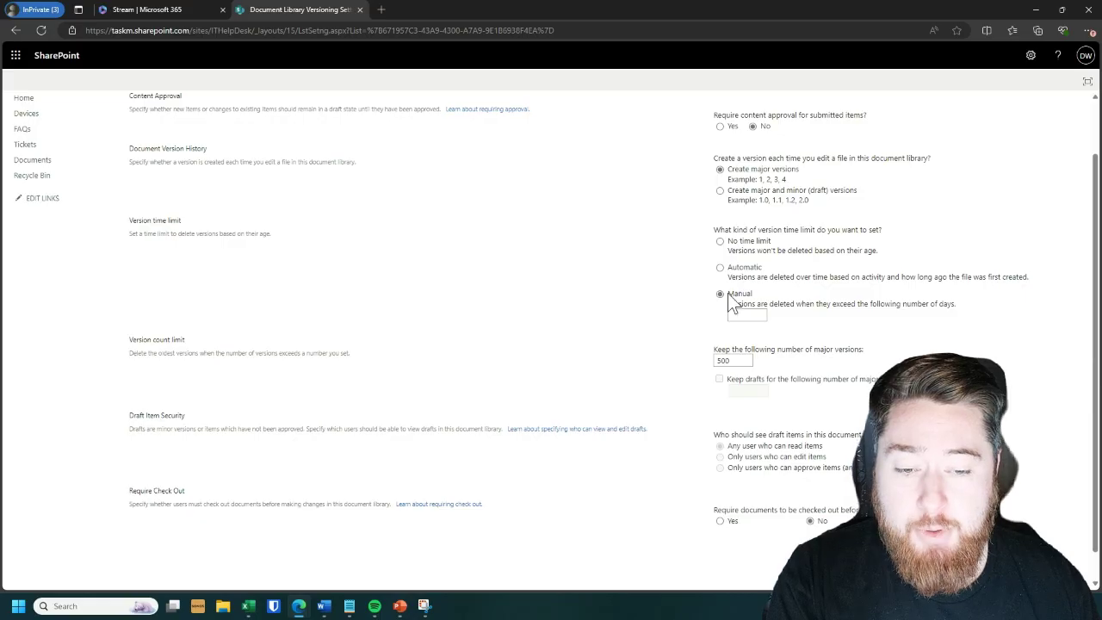
{"action": "left_click", "coordinate": [719, 294]}
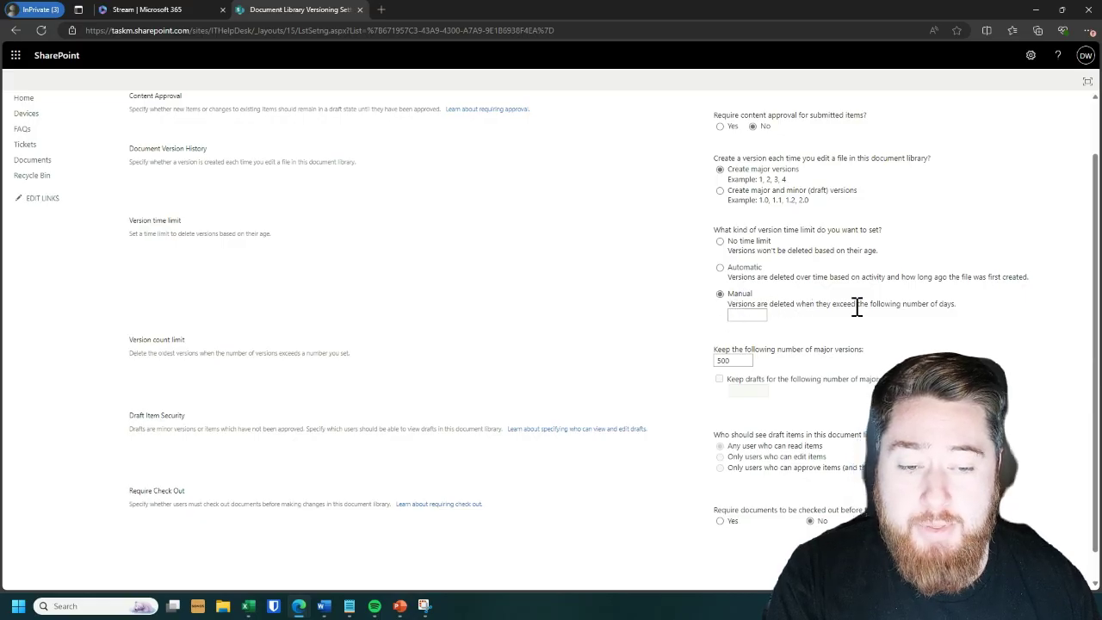
{"action": "left_click", "coordinate": [750, 315]}
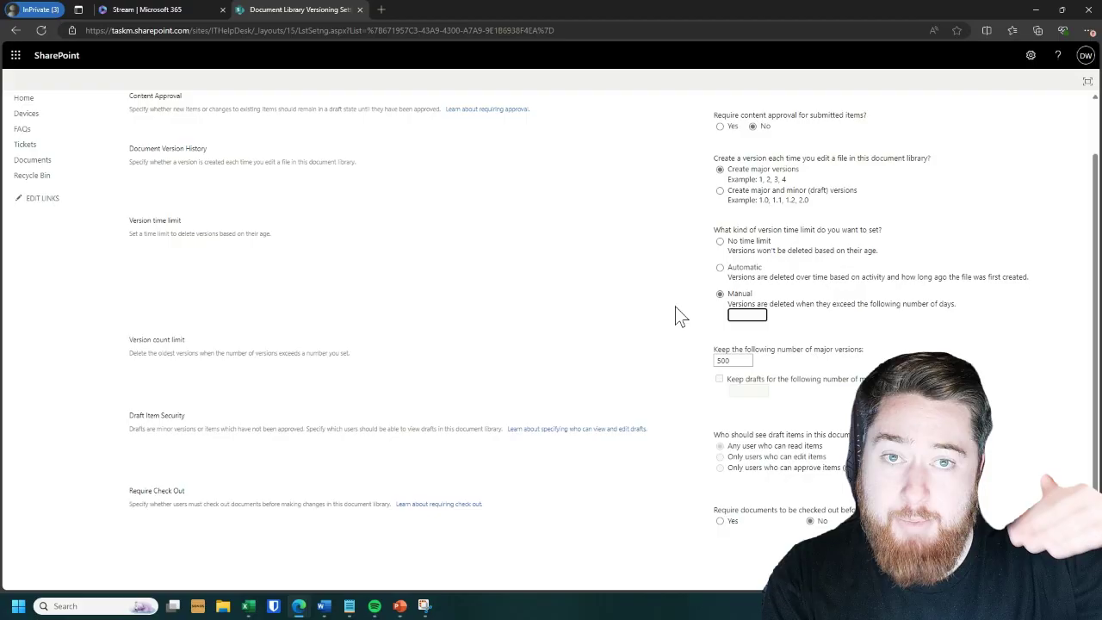
{"action": "left_click", "coordinate": [721, 242]}
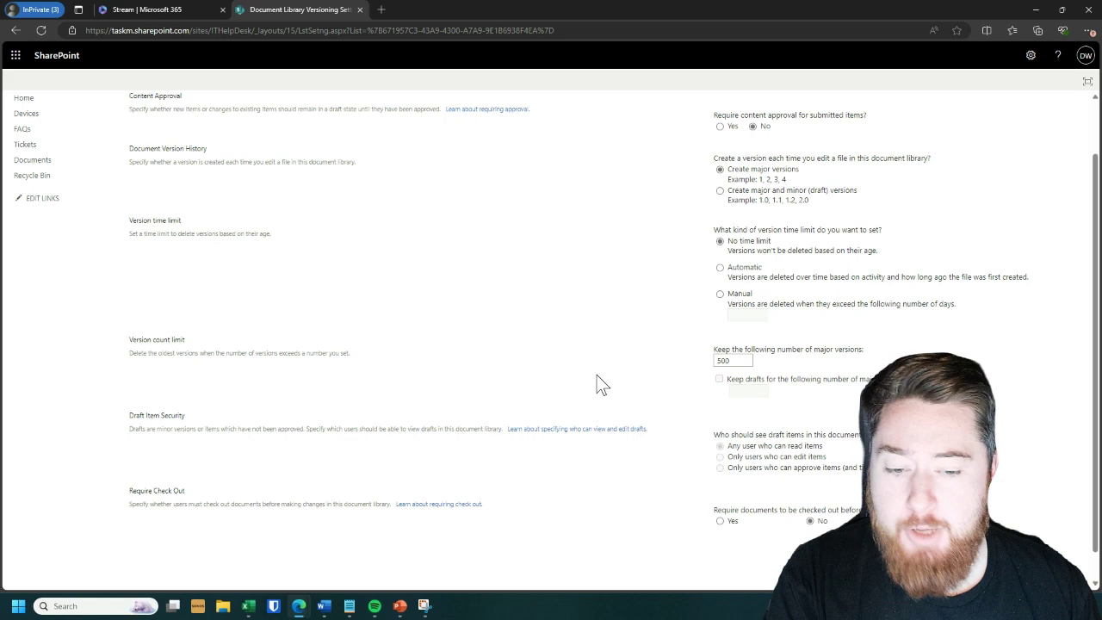
- Change the number of major versions kept from 500 to 100
{"action": "scroll", "coordinate": [679, 364], "scroll_direction": "down", "scroll_amount": 1}
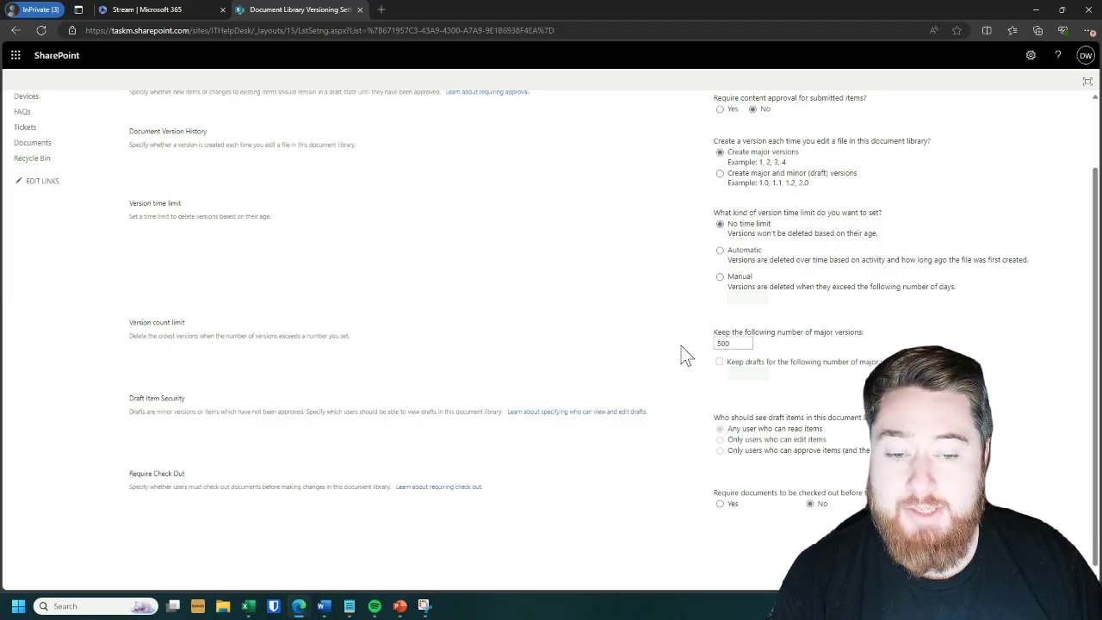
{"action": "double_click", "coordinate": [721, 343]}
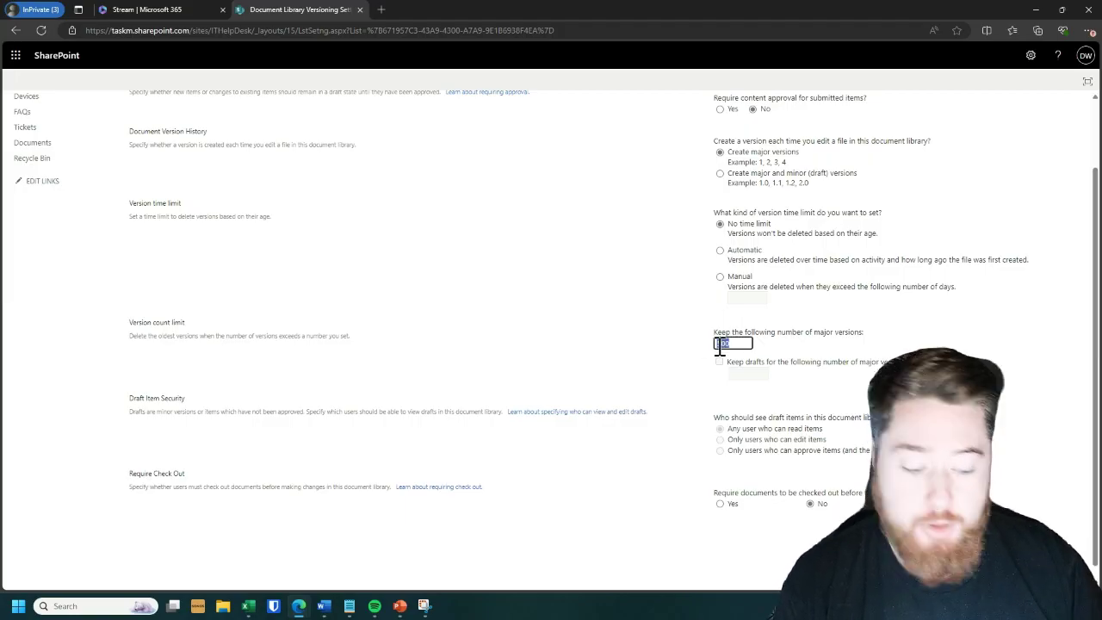
{"action": "key", "text": "BackSpace"}
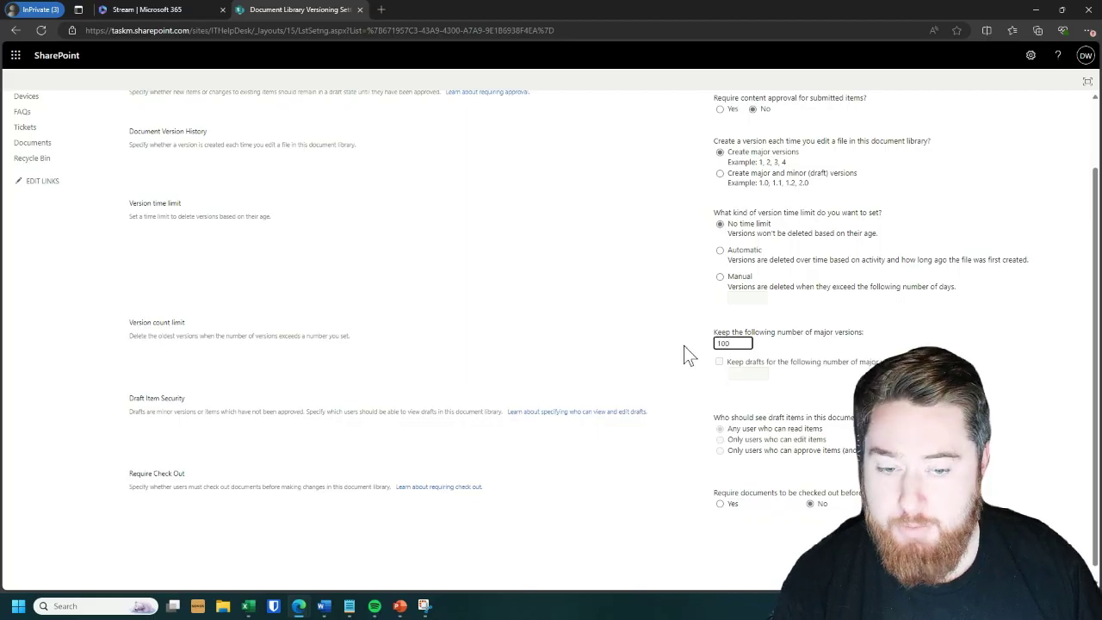
{"action": "type", "text": "100"}
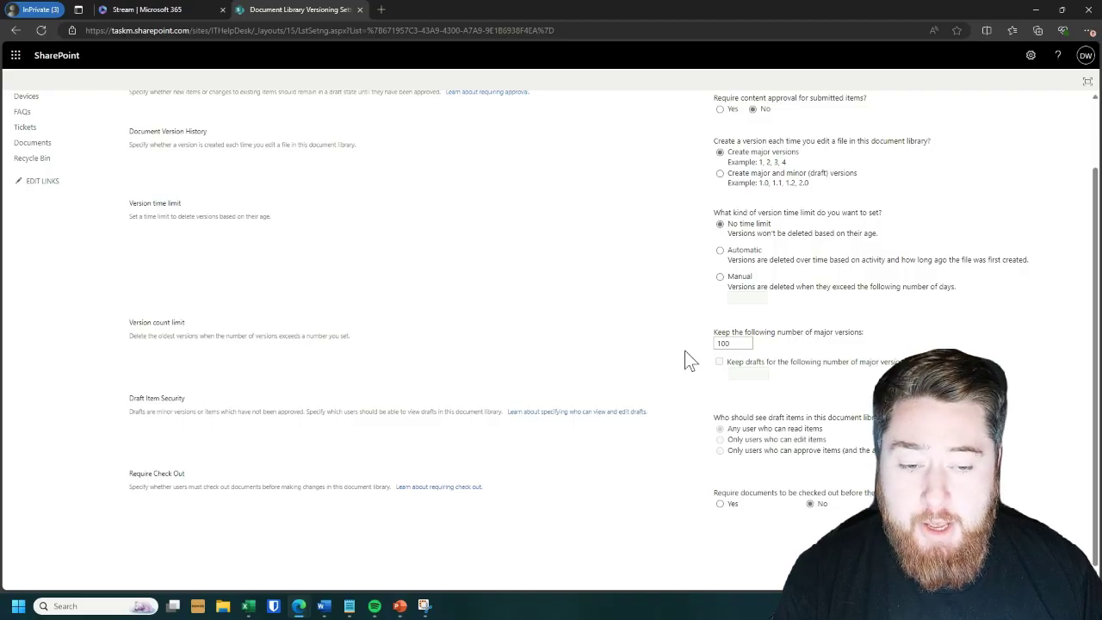
- Keep the 100-version cap and return to the IT Help Desk Documents library list
{"action": "scroll", "coordinate": [692, 393], "scroll_direction": "down", "scroll_amount": 1}
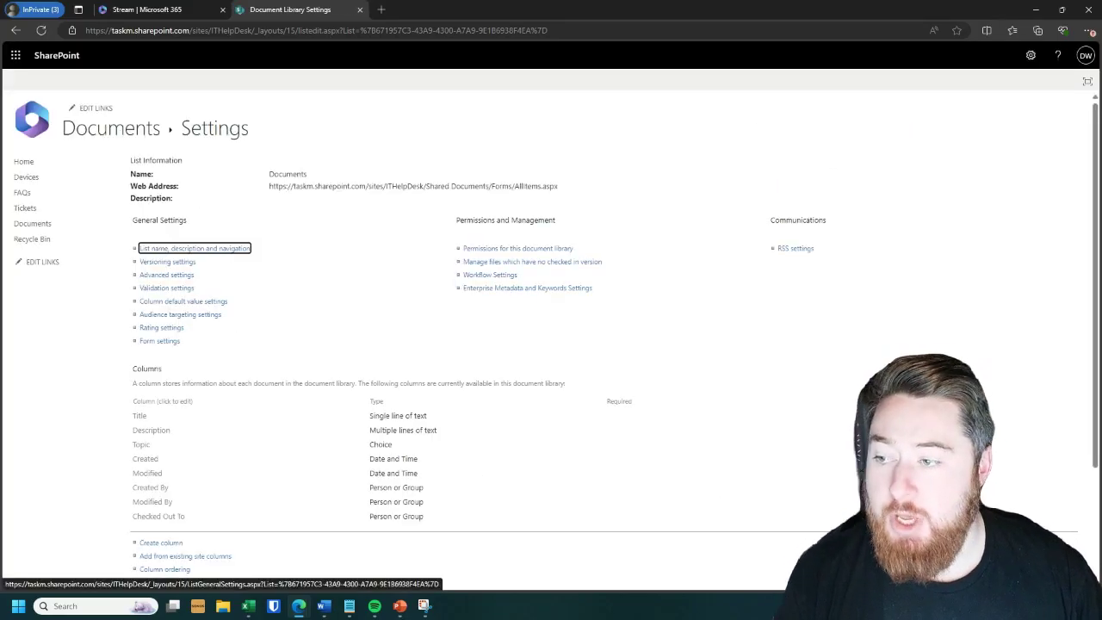
{"action": "left_click", "coordinate": [50, 222]}
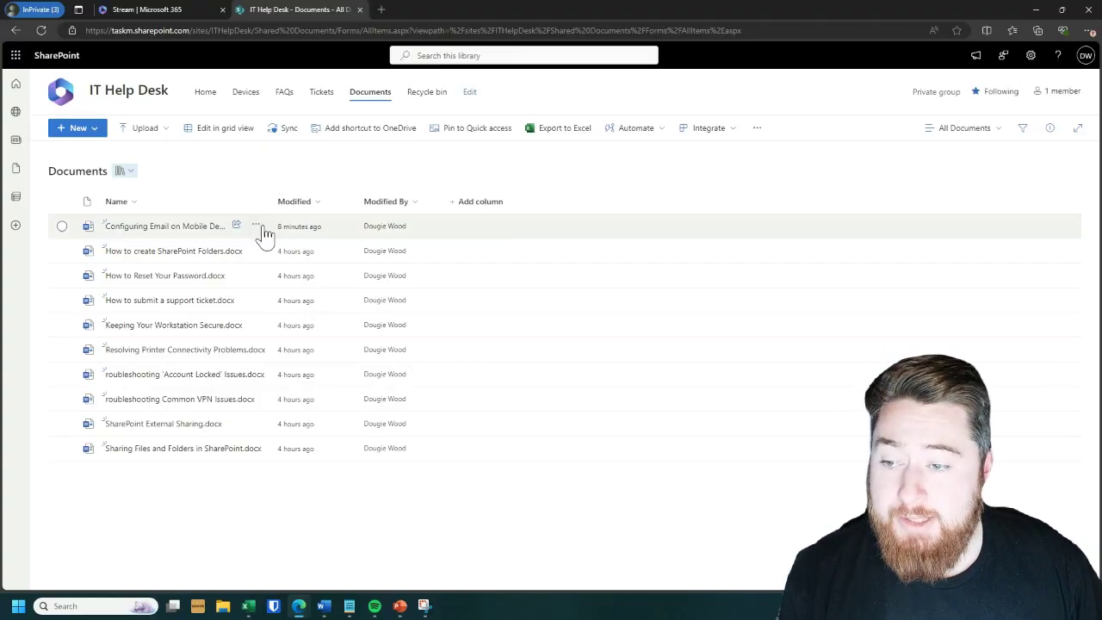
- Open the actions menu for the Configuring Email on Mobile Devices document
{"action": "left_click", "coordinate": [256, 226]}
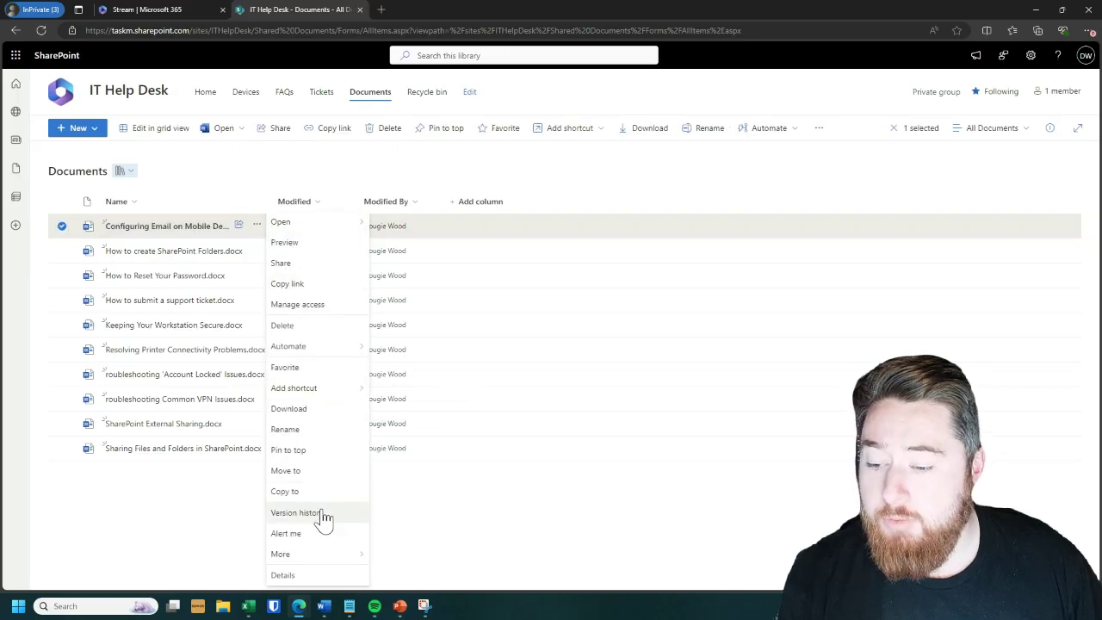
- Show the mobile email article's version history, listing versions 2.0 and 1.0
{"action": "left_click", "coordinate": [324, 514]}
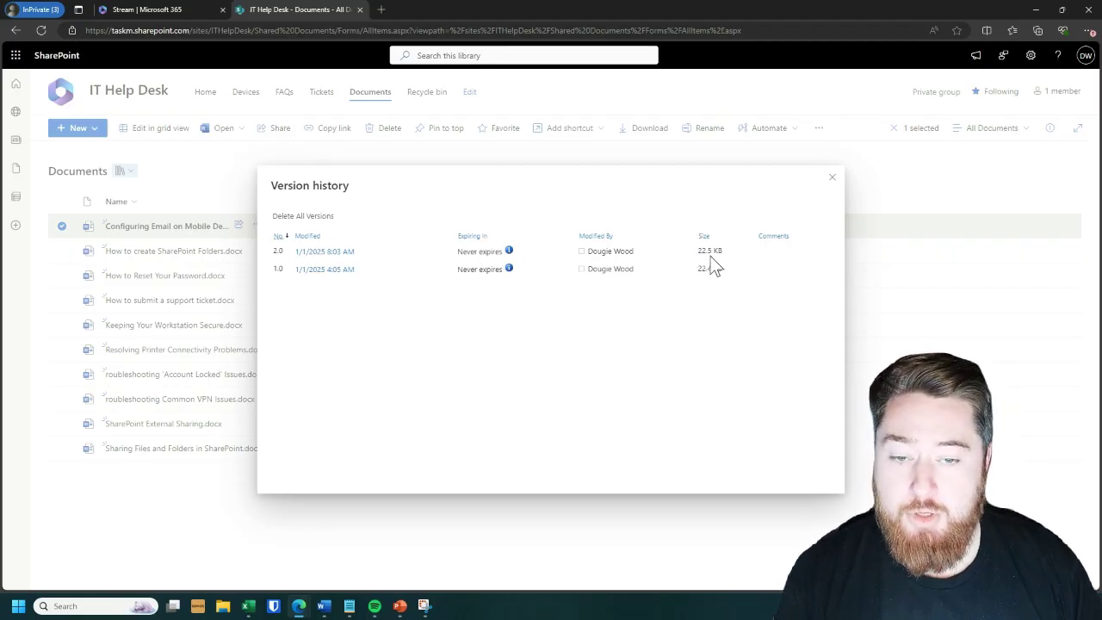
- Close the version history and open Configuring Email on Mobile Devices.docx in Word for the web
{"action": "left_click", "coordinate": [832, 179]}
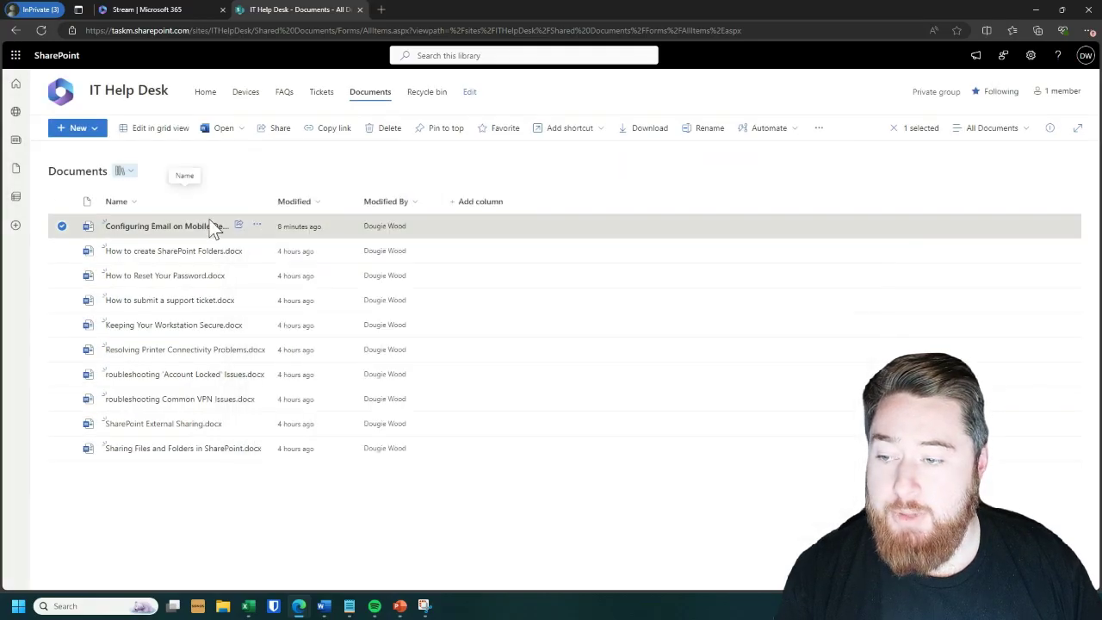
{"action": "left_click", "coordinate": [190, 227]}
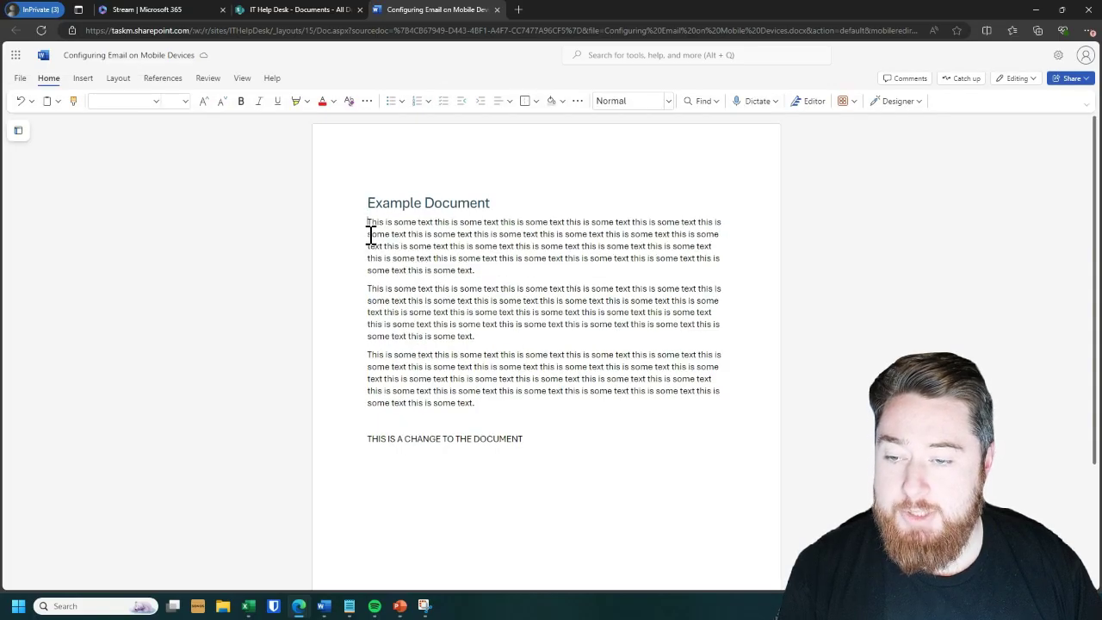
- Delete the three body paragraphs and leftover text, leaving one line above the change line
{"action": "left_click_drag", "start_coordinate": [369, 233], "coordinate": [451, 402]}
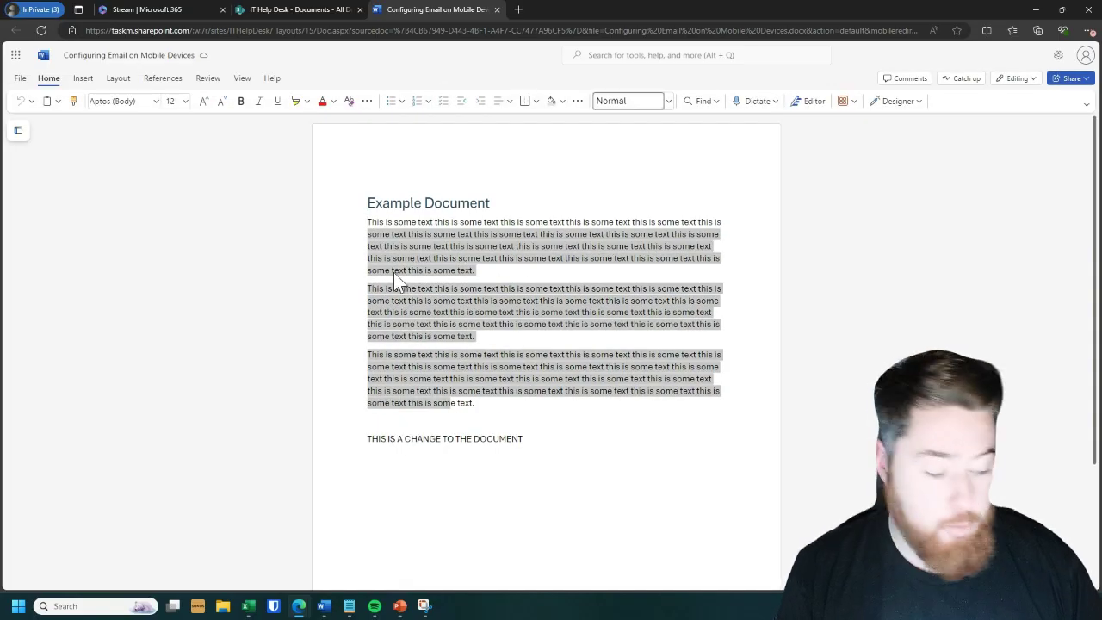
{"action": "key", "text": "BackSpace"}
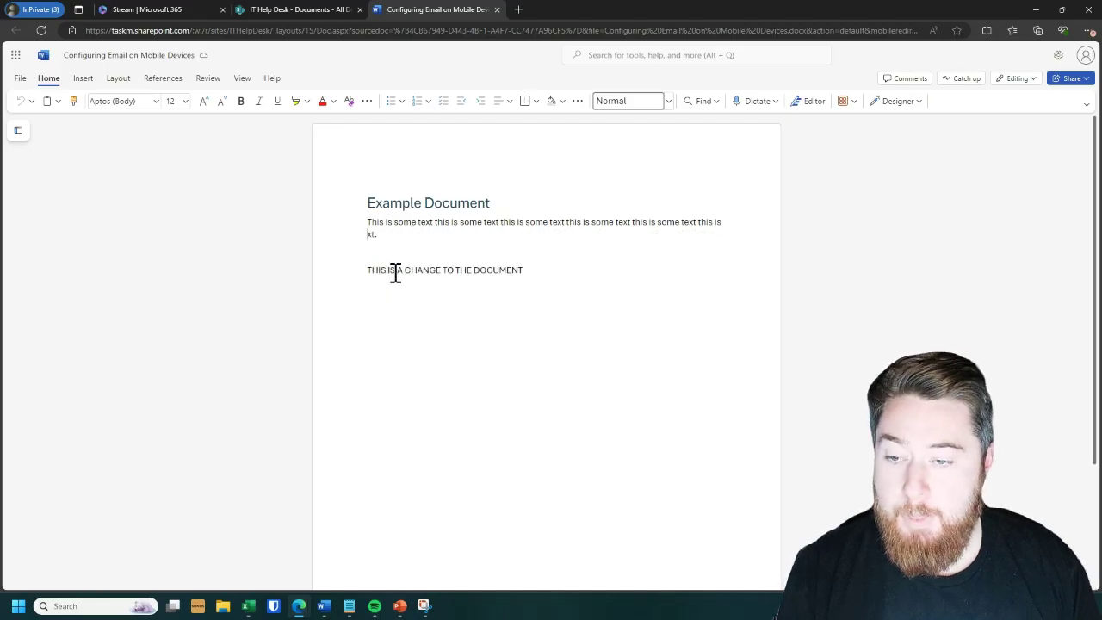
{"action": "key", "text": "BackSpace"}
{"action": "key", "text": "BackSpace"}
{"action": "key", "text": "Delete"}
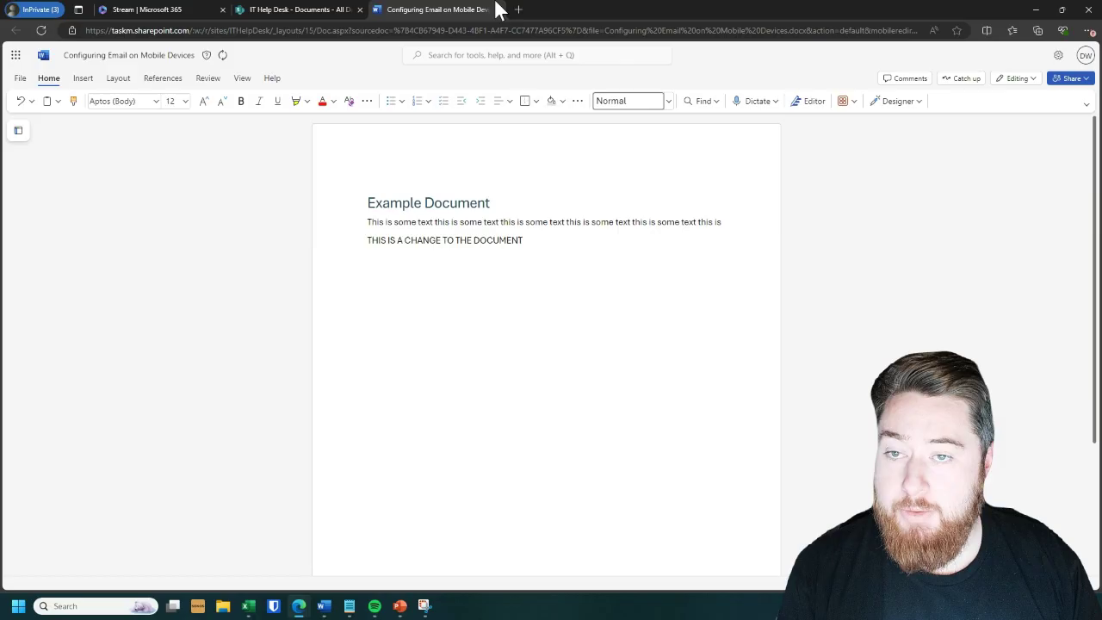
- Close the Word tab, refresh the library, and show the mobile email article's version history with new version 3.0
{"action": "left_click", "coordinate": [496, 9]}
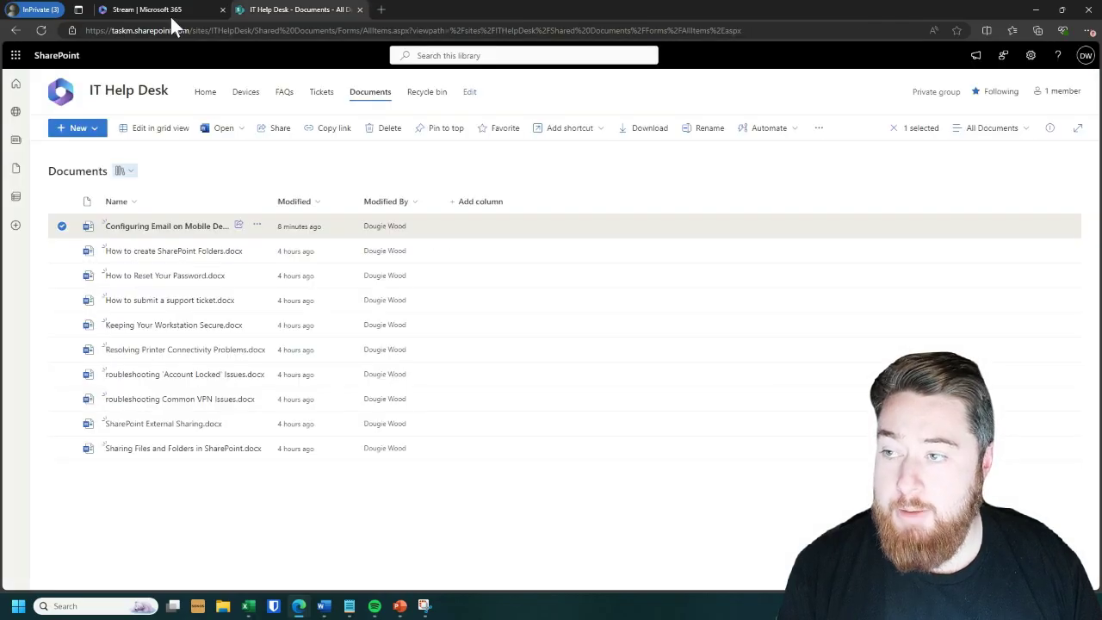
{"action": "left_click", "coordinate": [35, 30]}
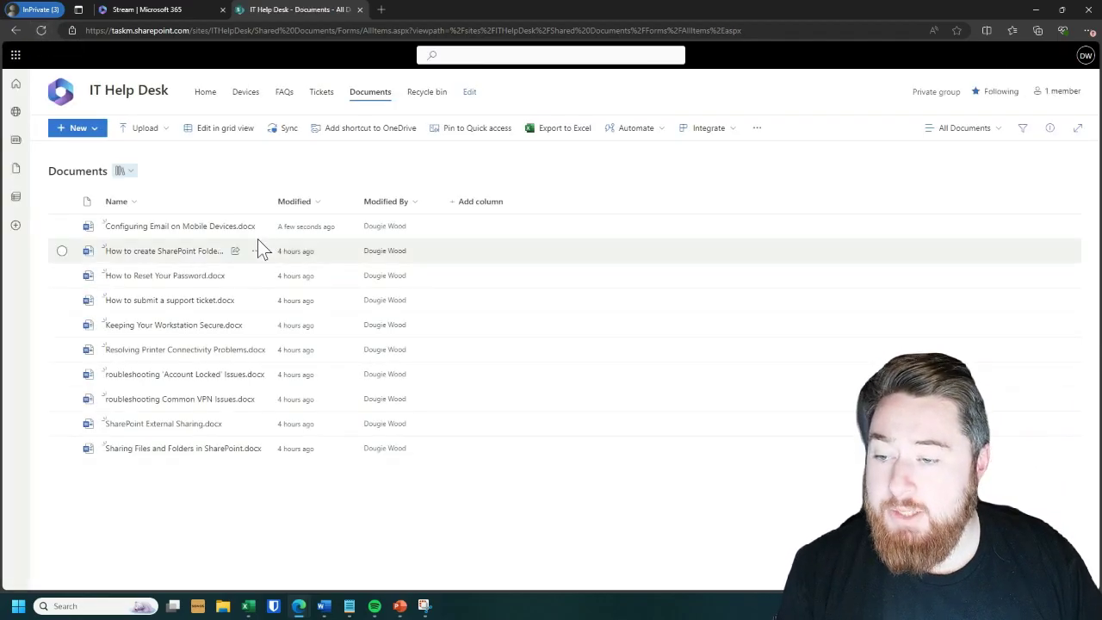
{"action": "left_click", "coordinate": [256, 229]}
{"action": "left_click", "coordinate": [256, 229]}
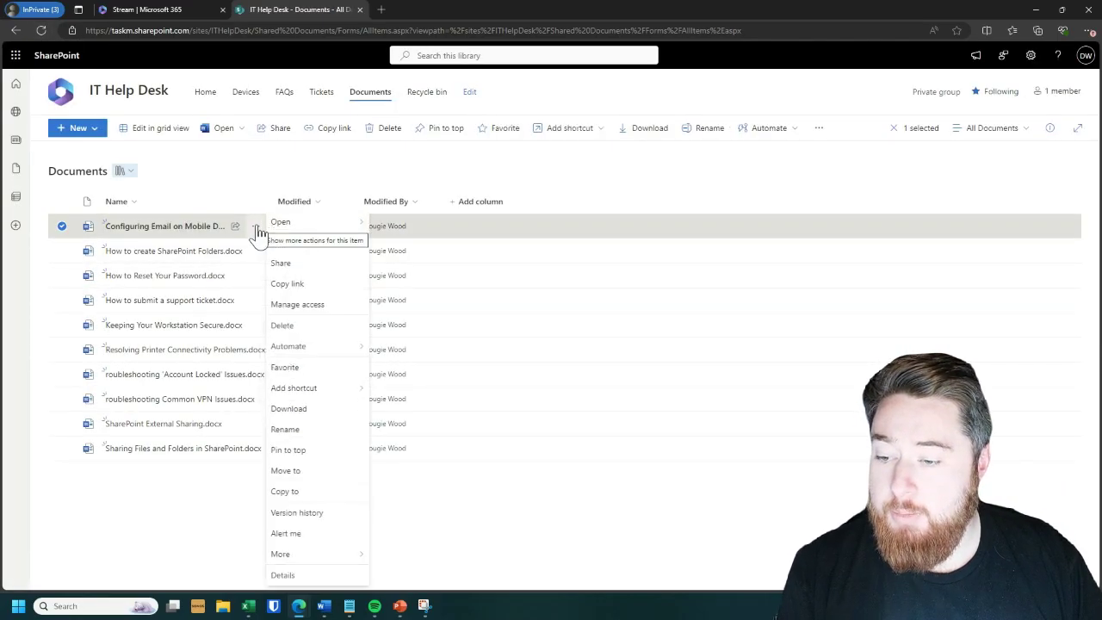
{"action": "left_click", "coordinate": [297, 512]}
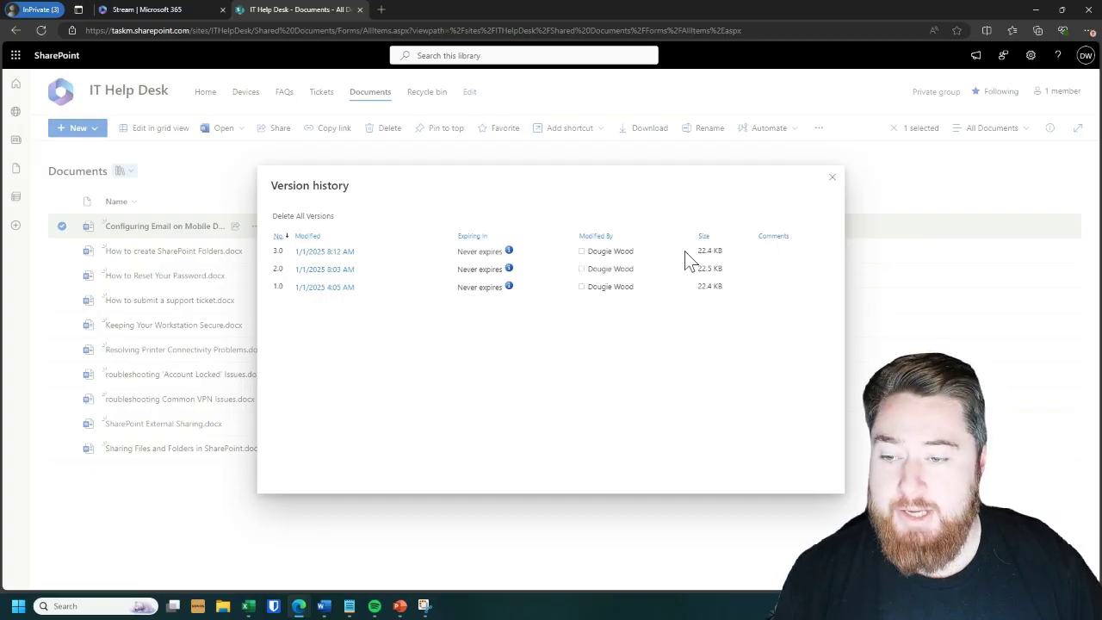
- Restore version 2.0 of the mobile email article and confirm, creating a new version 4.0
{"action": "mouse_move", "coordinate": [369, 259]}
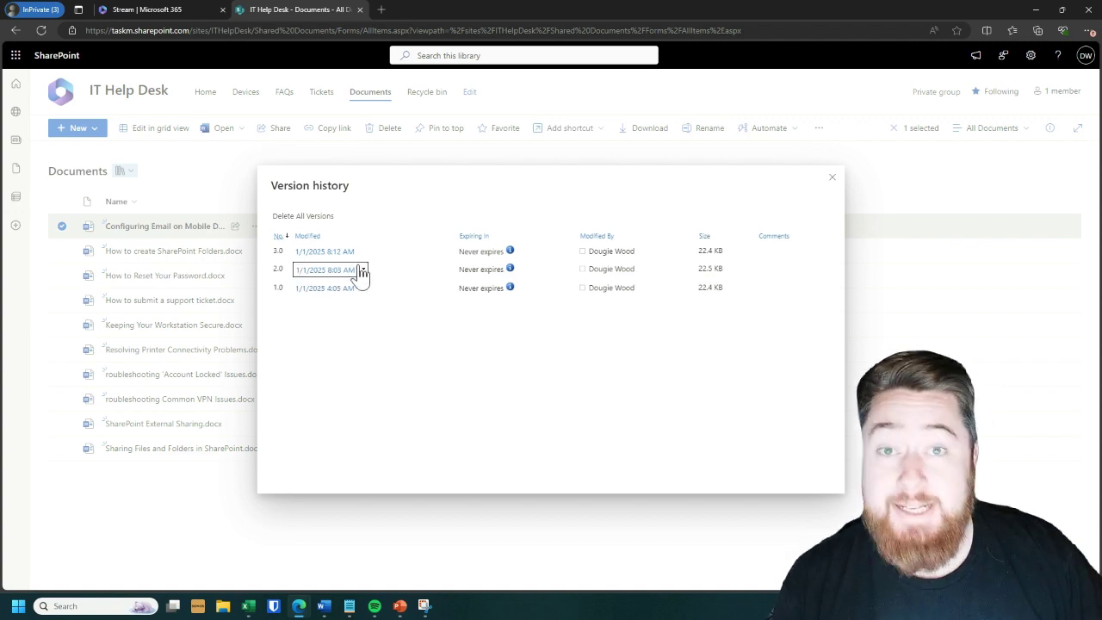
{"action": "left_click", "coordinate": [363, 271]}
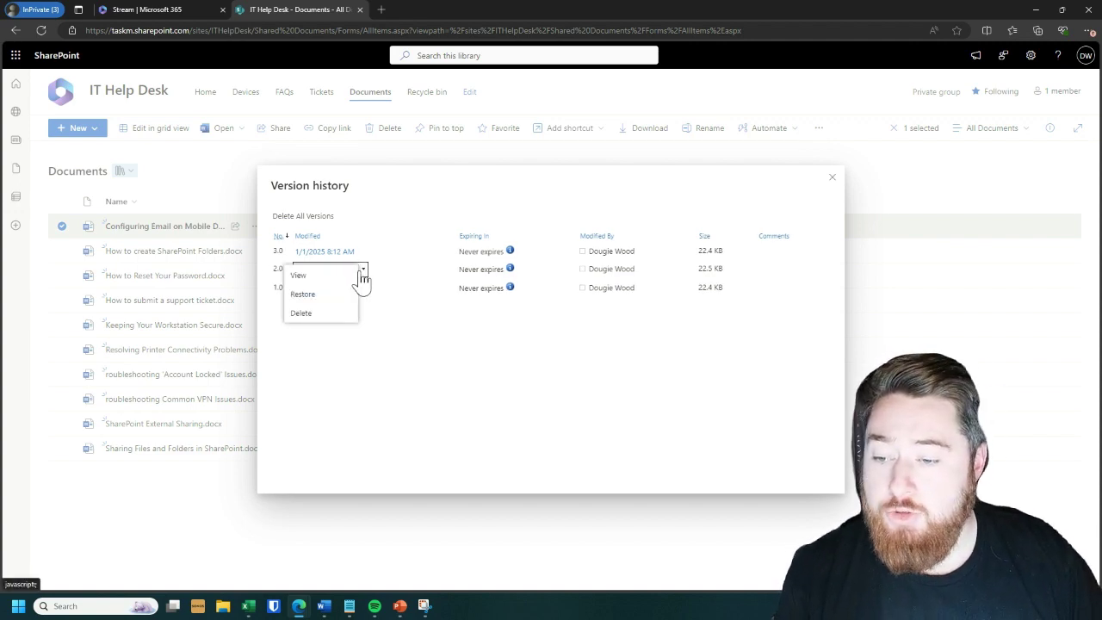
{"action": "left_click", "coordinate": [303, 295]}
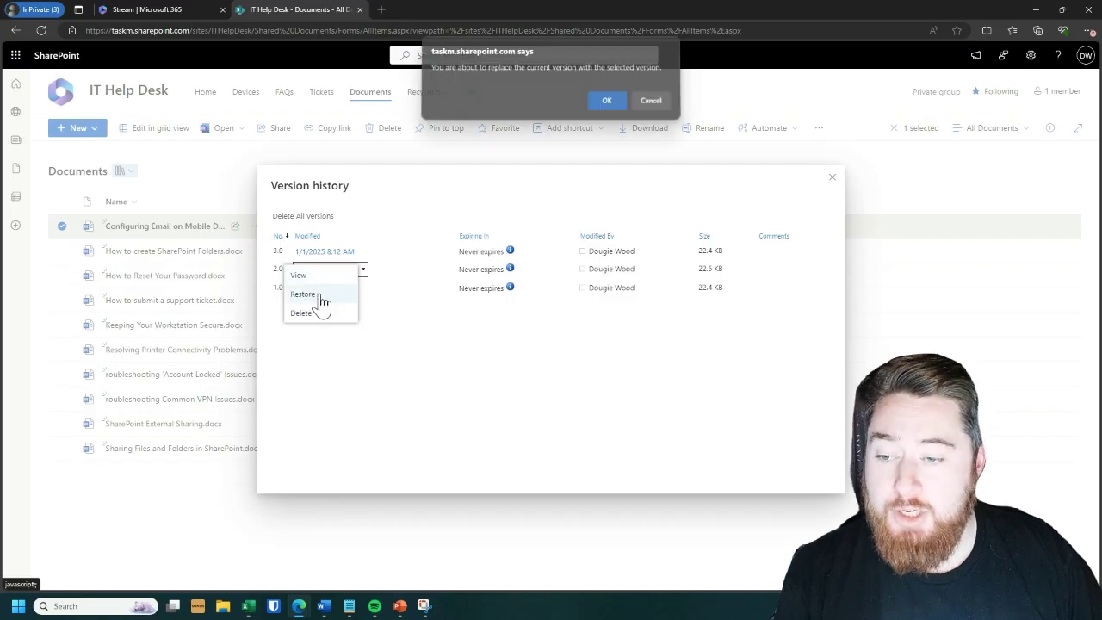
{"action": "left_click", "coordinate": [607, 105]}
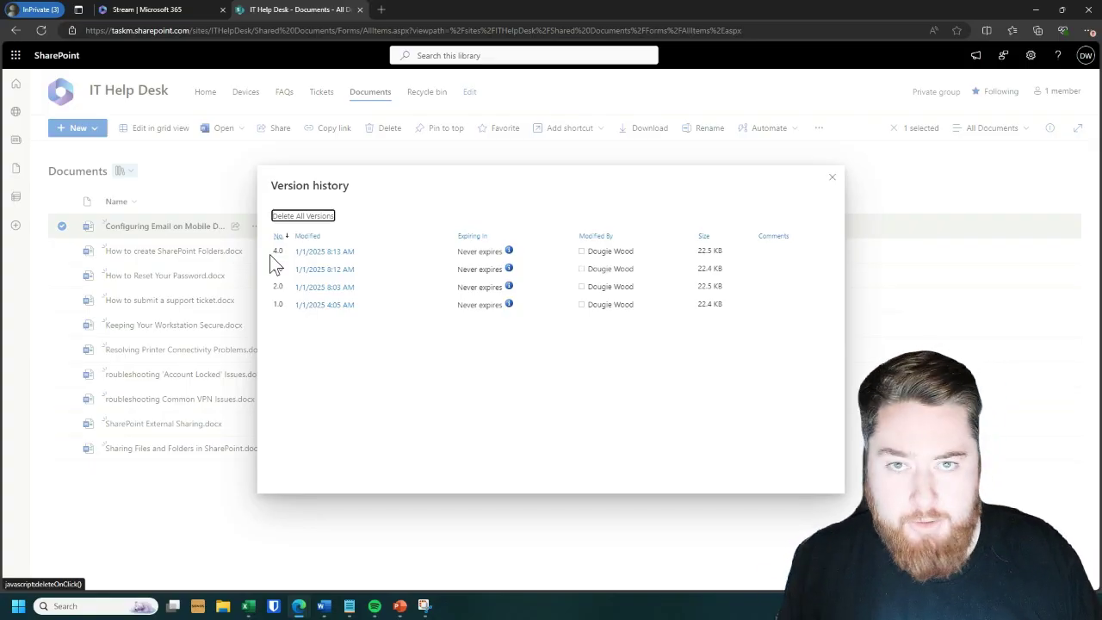
- Open the version 3.0 options and dismiss them without changing anything
{"action": "left_click", "coordinate": [362, 270]}
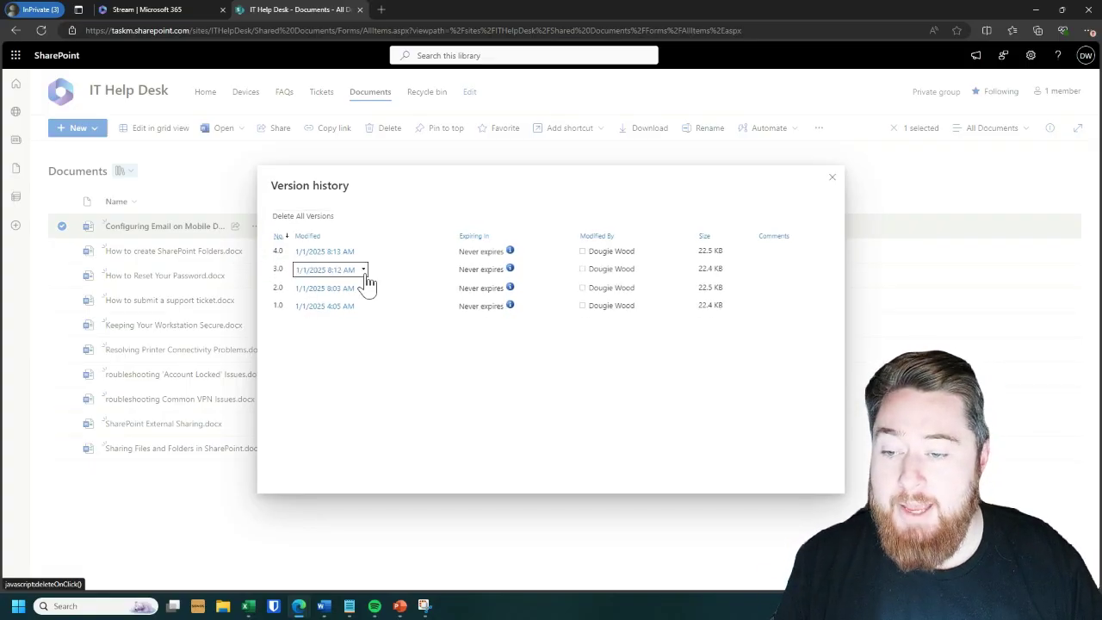
{"action": "left_click", "coordinate": [383, 383]}
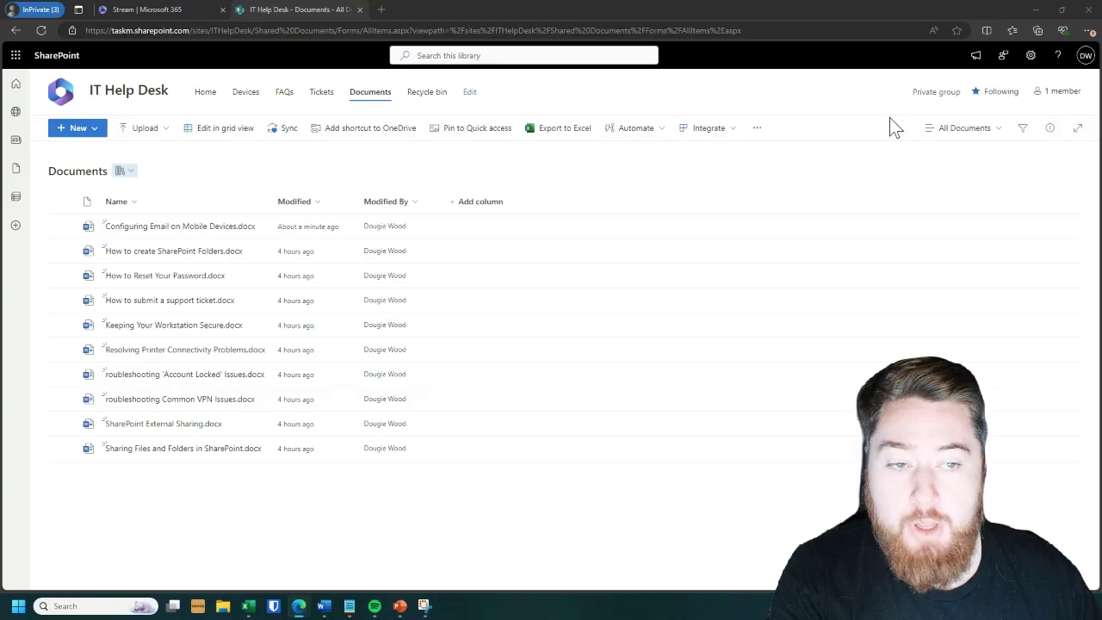
- Edit the All Documents view and tick the Version column to show it
{"action": "left_click", "coordinate": [979, 135]}
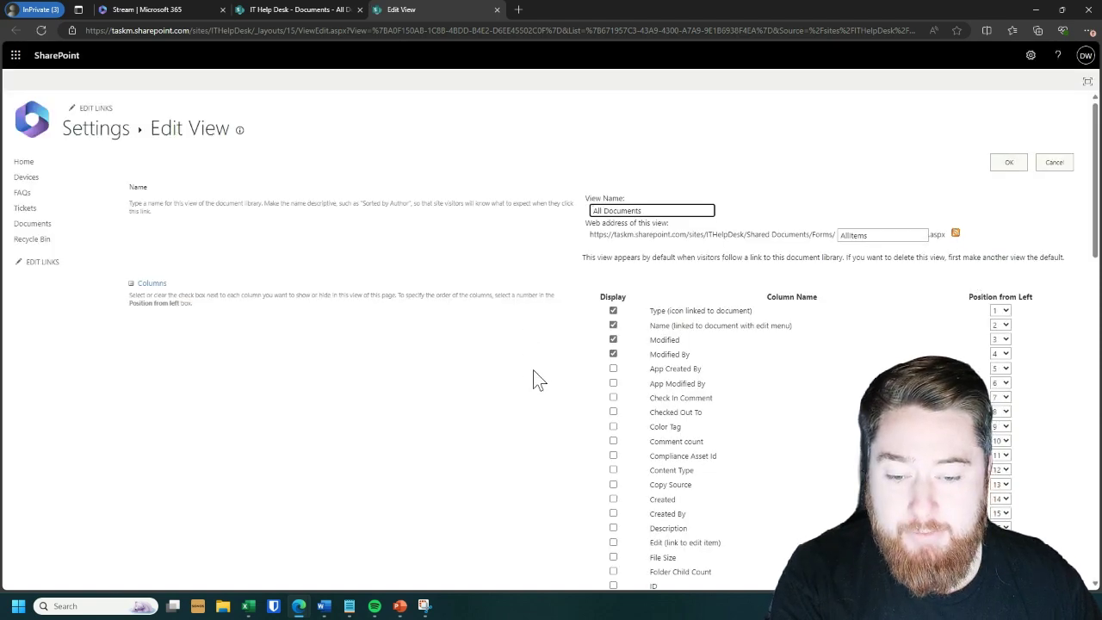
{"action": "scroll", "coordinate": [544, 385], "scroll_direction": "down", "scroll_amount": 2}
{"action": "scroll", "coordinate": [545, 385], "scroll_direction": "down", "scroll_amount": 2}
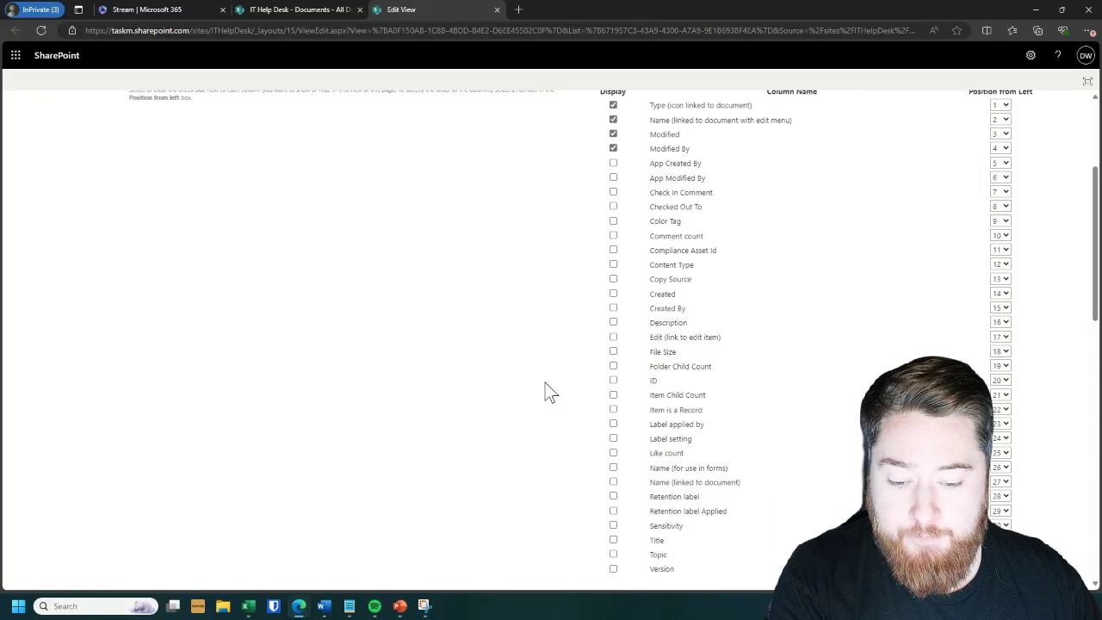
{"action": "scroll", "coordinate": [544, 392], "scroll_direction": "down", "scroll_amount": 2}
{"action": "left_click", "coordinate": [665, 522]}
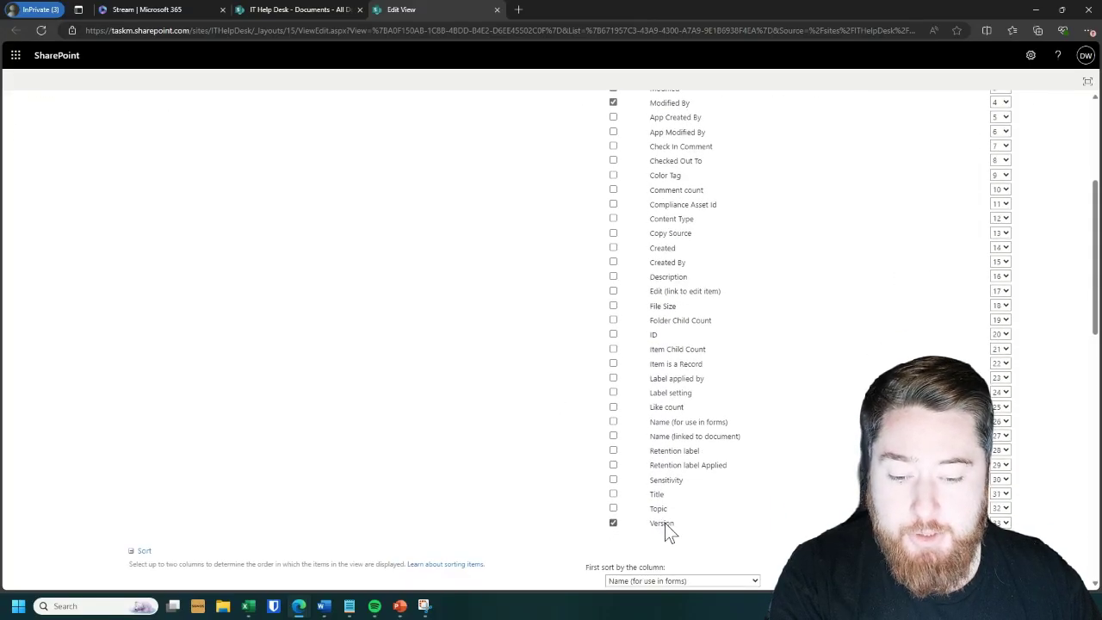
- Set the Version column's Position from Left to 3, right after Name
{"action": "scroll", "coordinate": [611, 291], "scroll_direction": "up", "scroll_amount": 2}
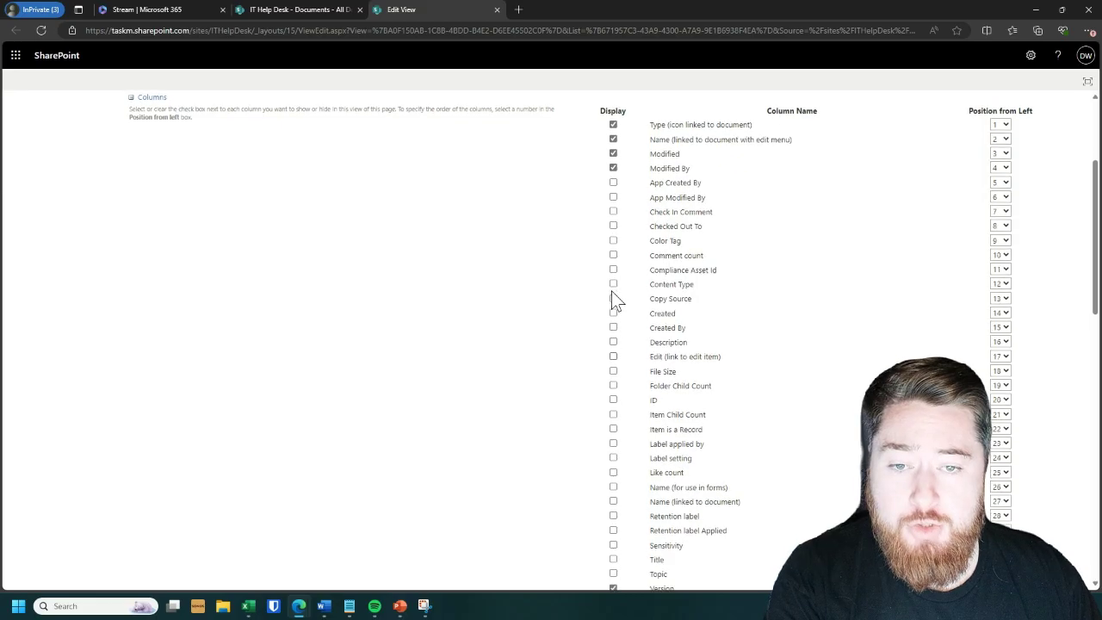
{"action": "scroll", "coordinate": [611, 291], "scroll_direction": "down", "scroll_amount": 1}
{"action": "scroll", "coordinate": [628, 253], "scroll_direction": "up", "scroll_amount": 1}
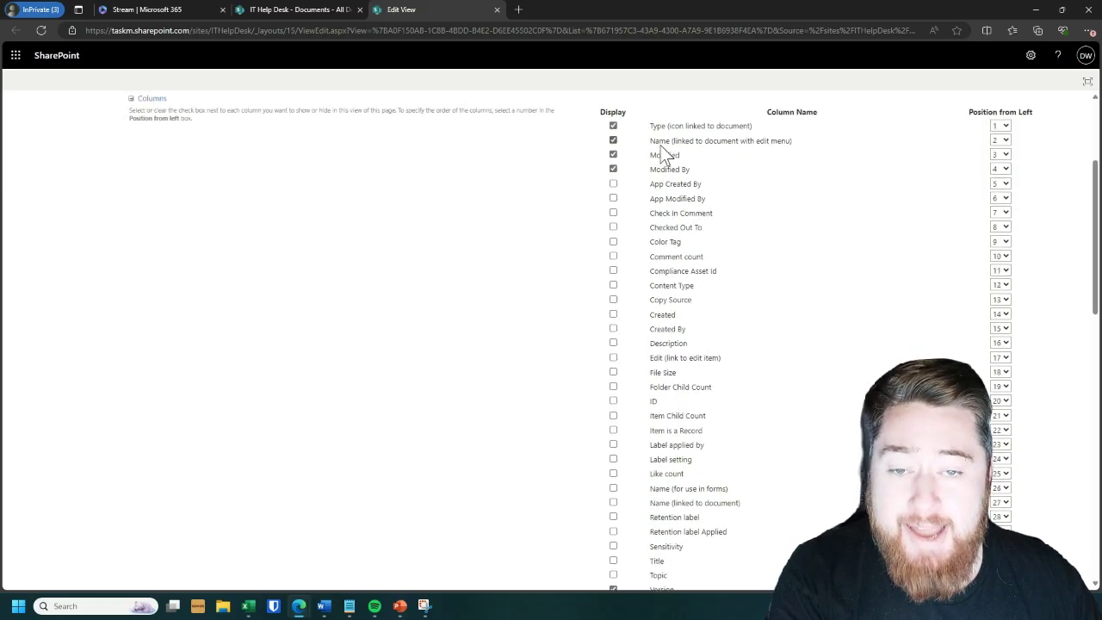
{"action": "scroll", "coordinate": [552, 230], "scroll_direction": "down", "scroll_amount": 2}
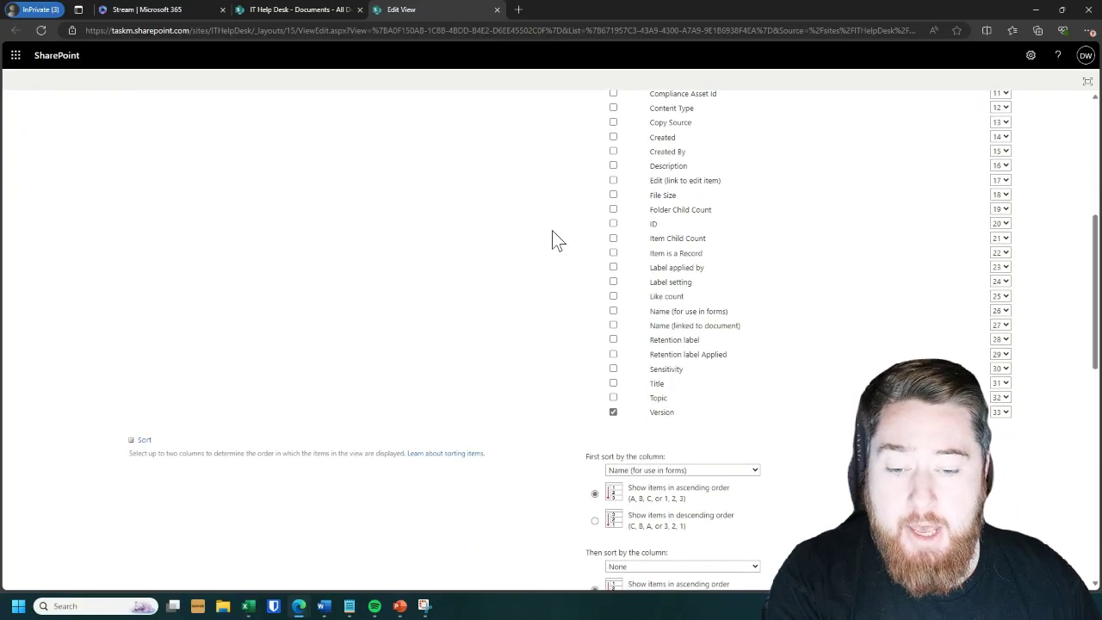
{"action": "scroll", "coordinate": [743, 231], "scroll_direction": "up", "scroll_amount": 2}
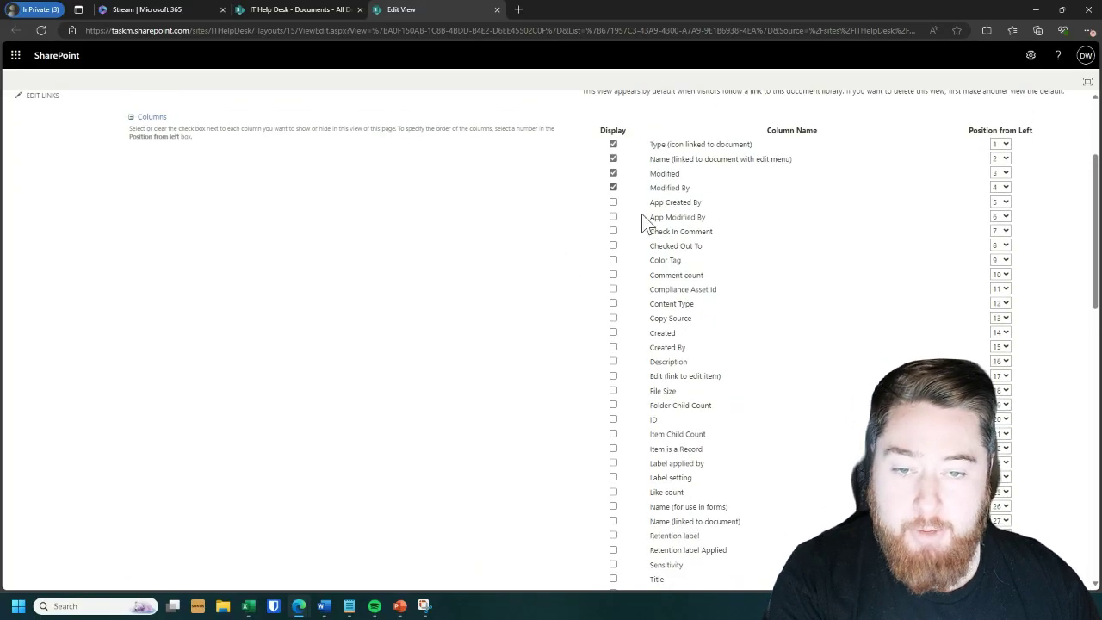
{"action": "scroll", "coordinate": [591, 317], "scroll_direction": "down", "scroll_amount": 2}
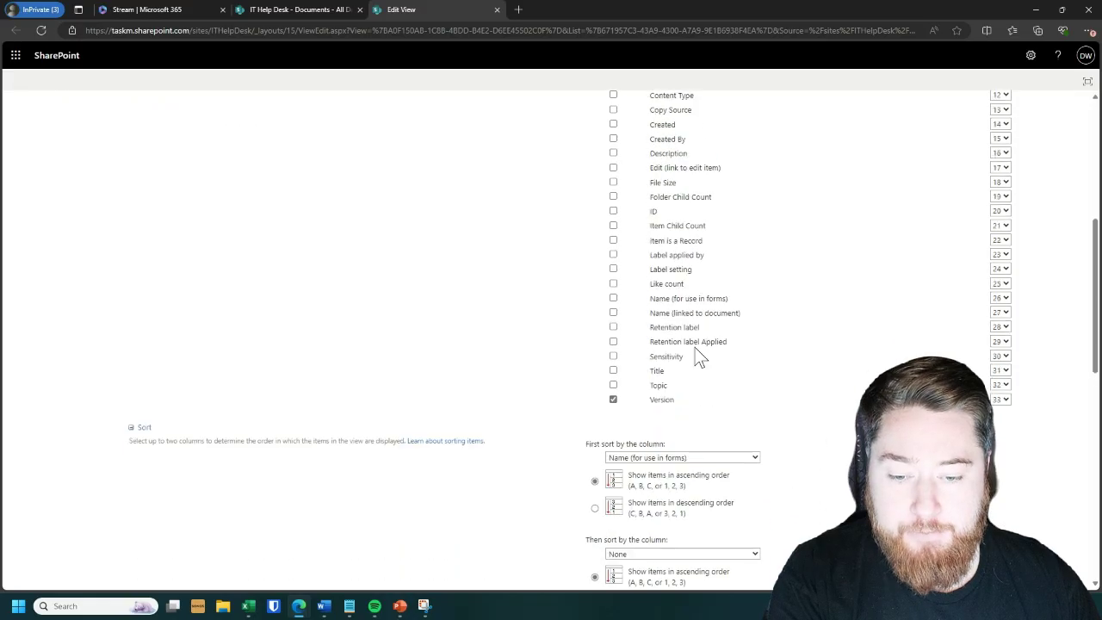
{"action": "left_click", "coordinate": [1000, 400]}
{"action": "scroll", "coordinate": [997, 134], "scroll_direction": "up", "scroll_amount": 5}
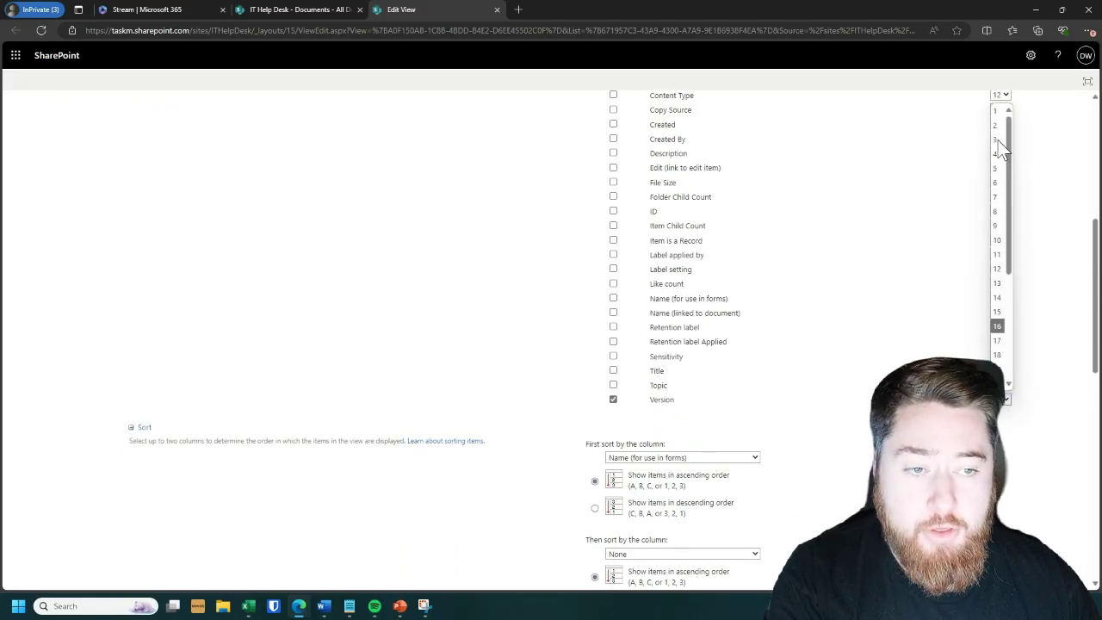
{"action": "left_click", "coordinate": [996, 325]}
{"action": "scroll", "coordinate": [1041, 268], "scroll_direction": "up", "scroll_amount": 3}
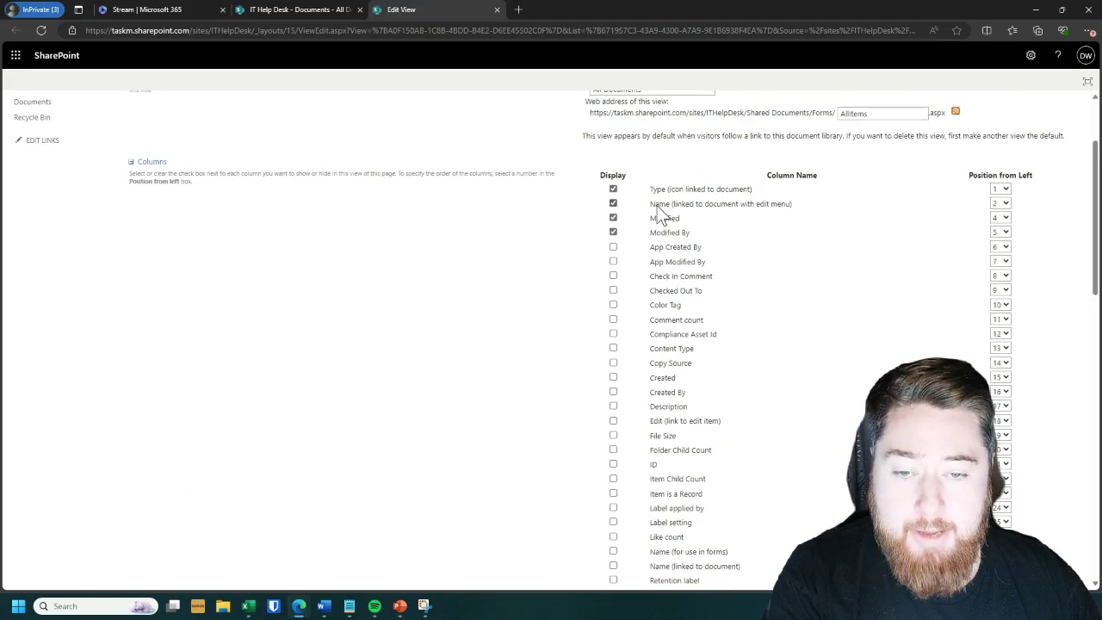
{"action": "scroll", "coordinate": [1062, 201], "scroll_direction": "up", "scroll_amount": 2}
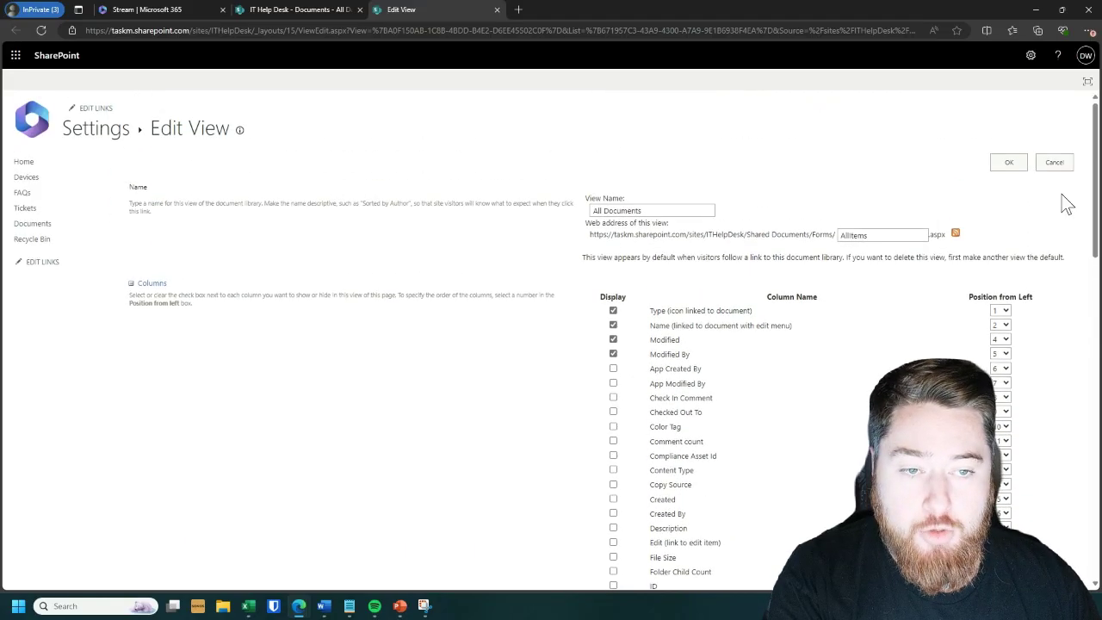
- Save the edited All Documents view with OK
{"action": "left_click", "coordinate": [1007, 164]}
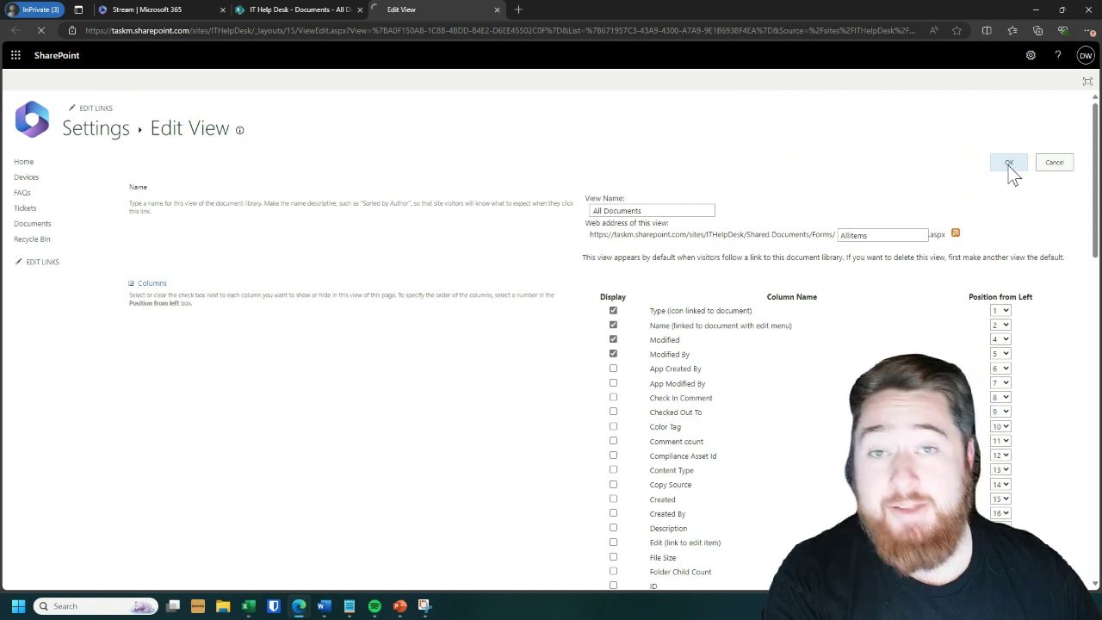